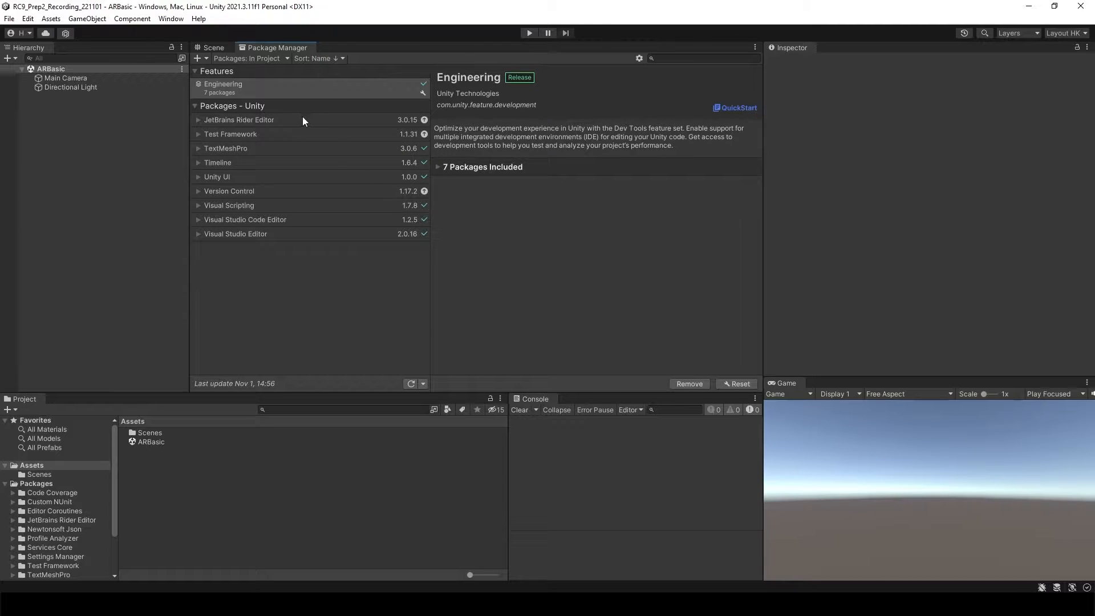
# Step: Search the Unity Registry packages for "ar" and install AR Foundation and the ARCore XR Plugin
pyautogui.click(267, 59)
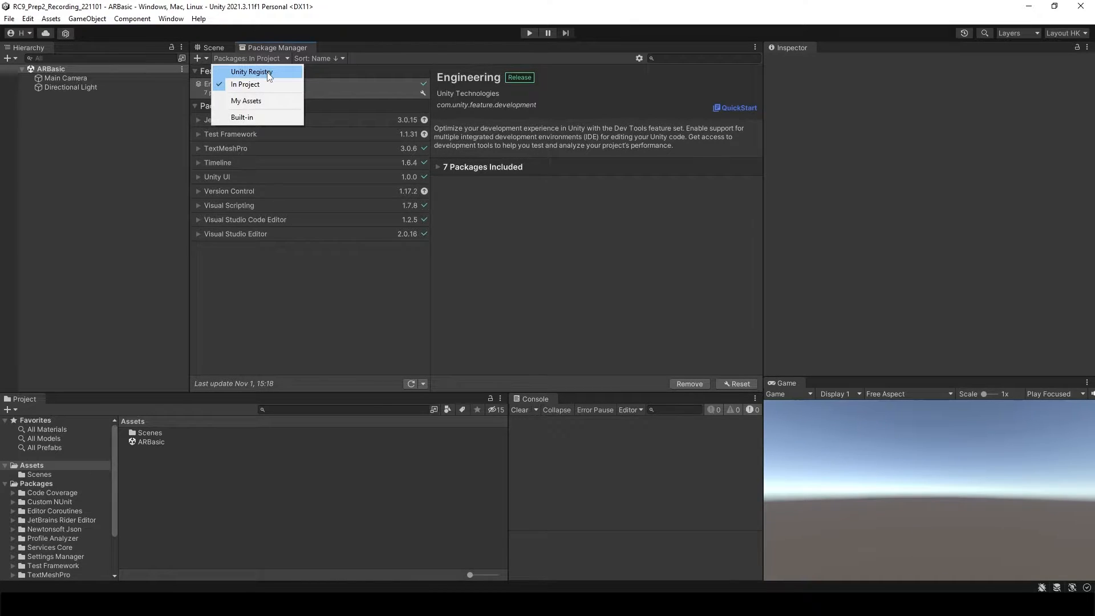
pyautogui.click(269, 72)
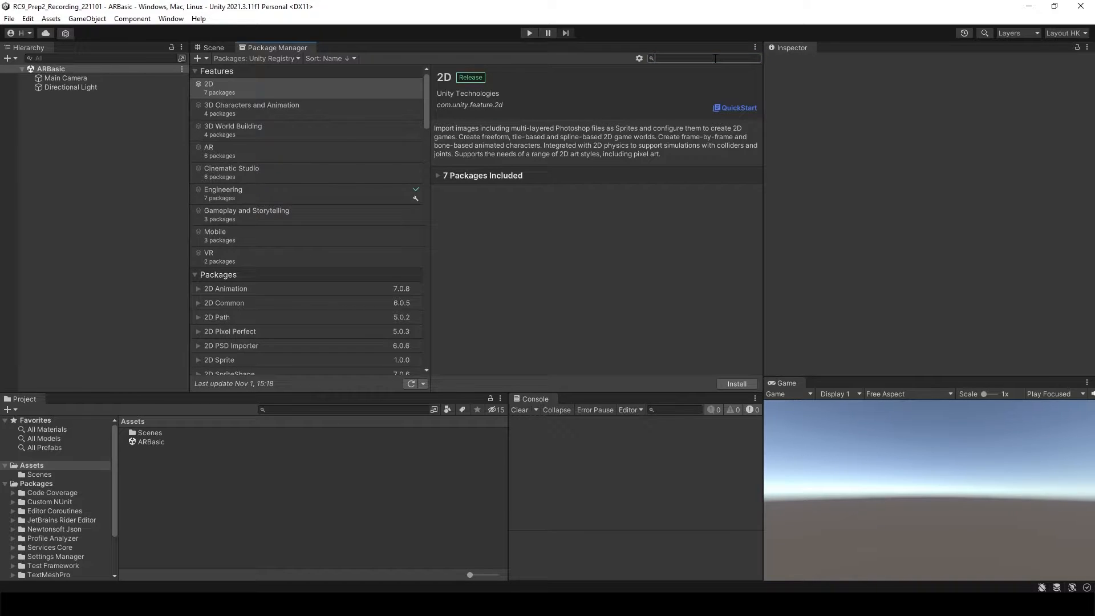
pyautogui.write('ar')
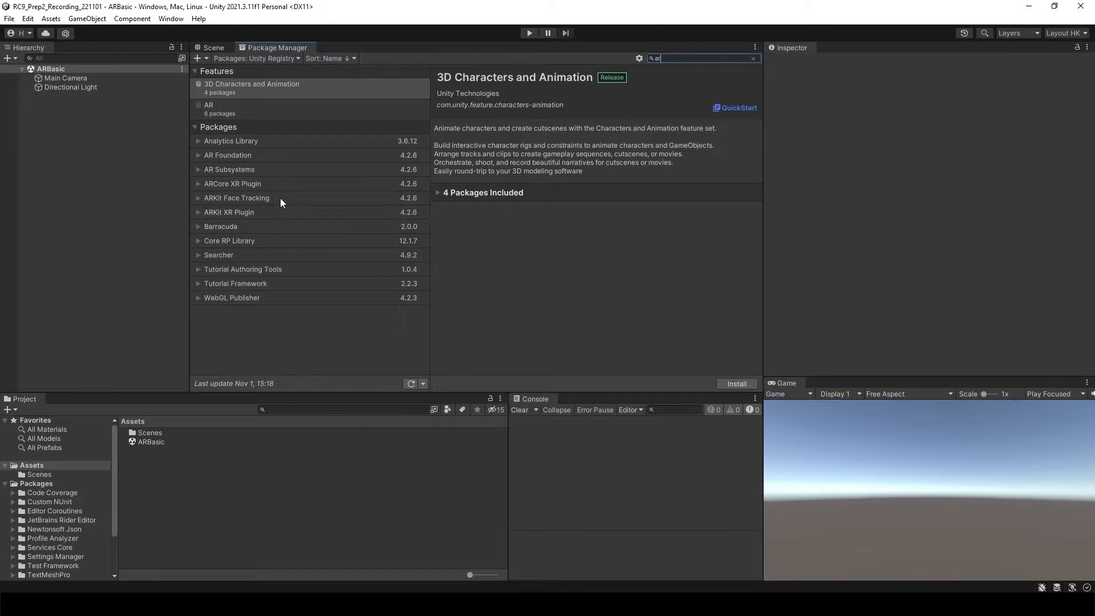
pyautogui.click(272, 155)
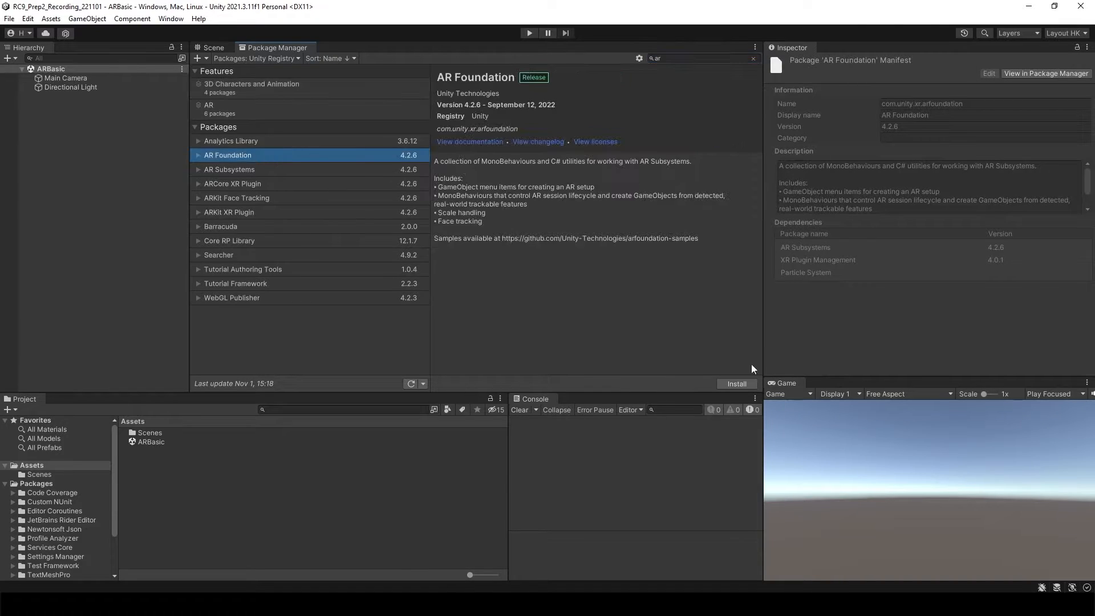
pyautogui.click(741, 384)
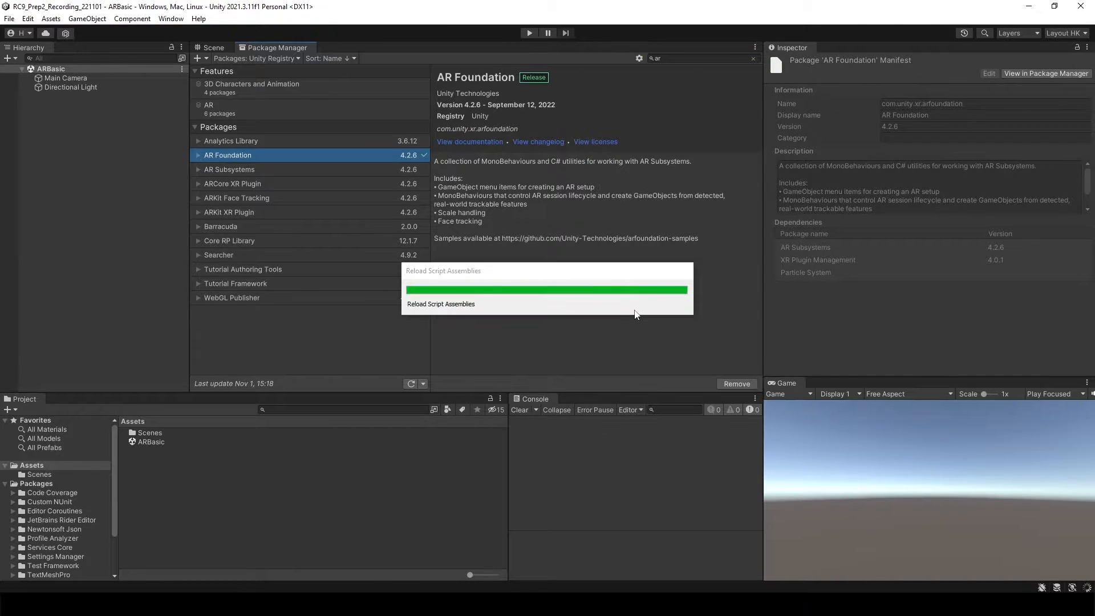
pyautogui.click(304, 186)
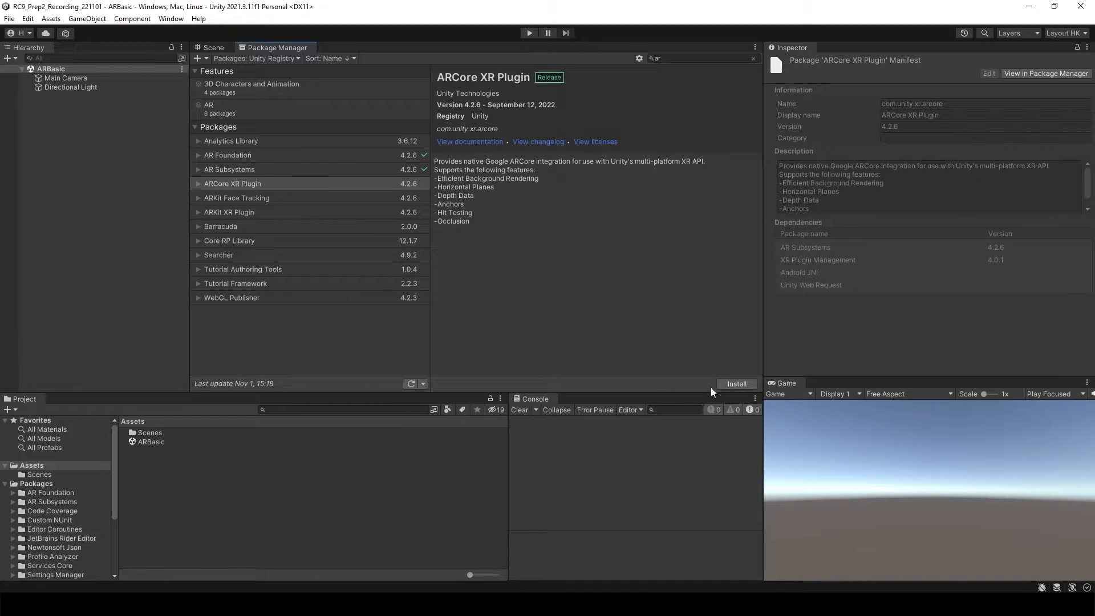
pyautogui.click(737, 383)
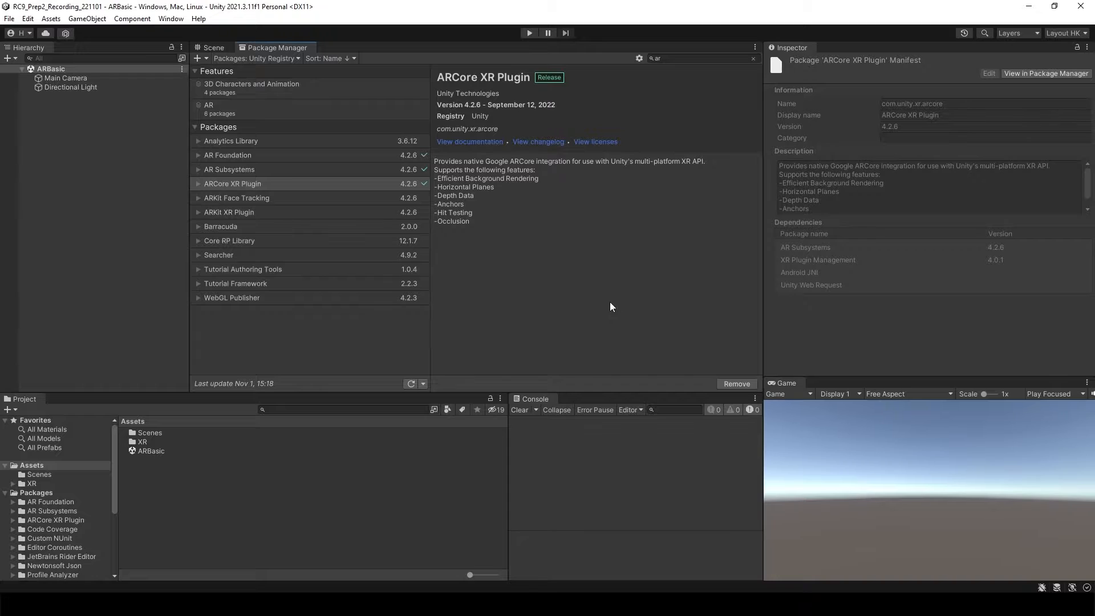
# Step: Add a cube to the ARBasic scene and set its scale uniformly to 0.2
pyautogui.hotkey('ctrl', '1')
pyautogui.rightClick(111, 179)
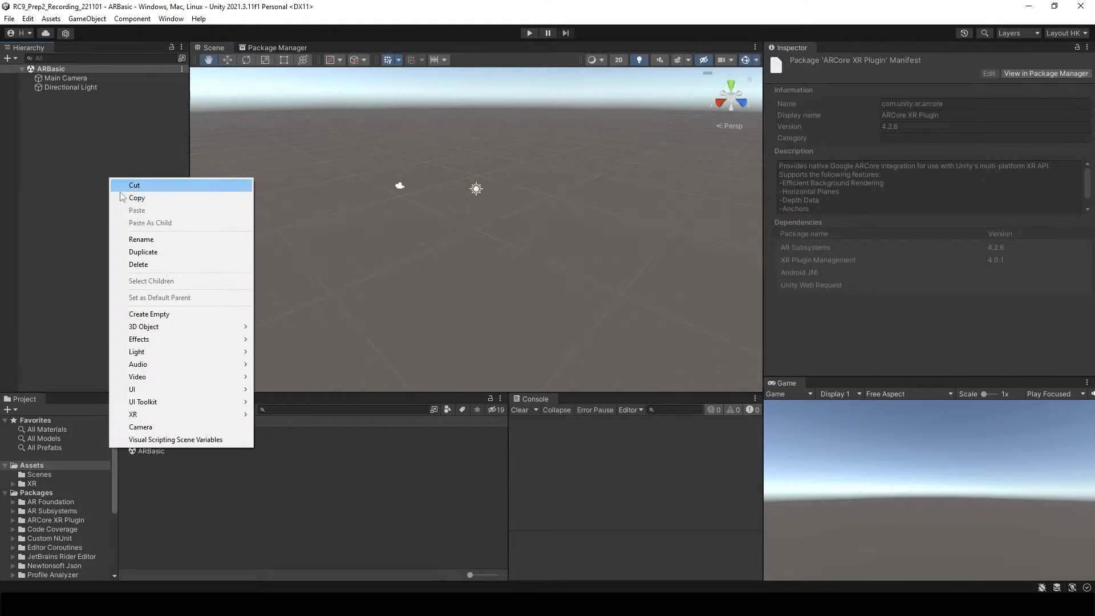
pyautogui.moveTo(171, 326)
pyautogui.click(275, 326)
pyautogui.click(88, 106)
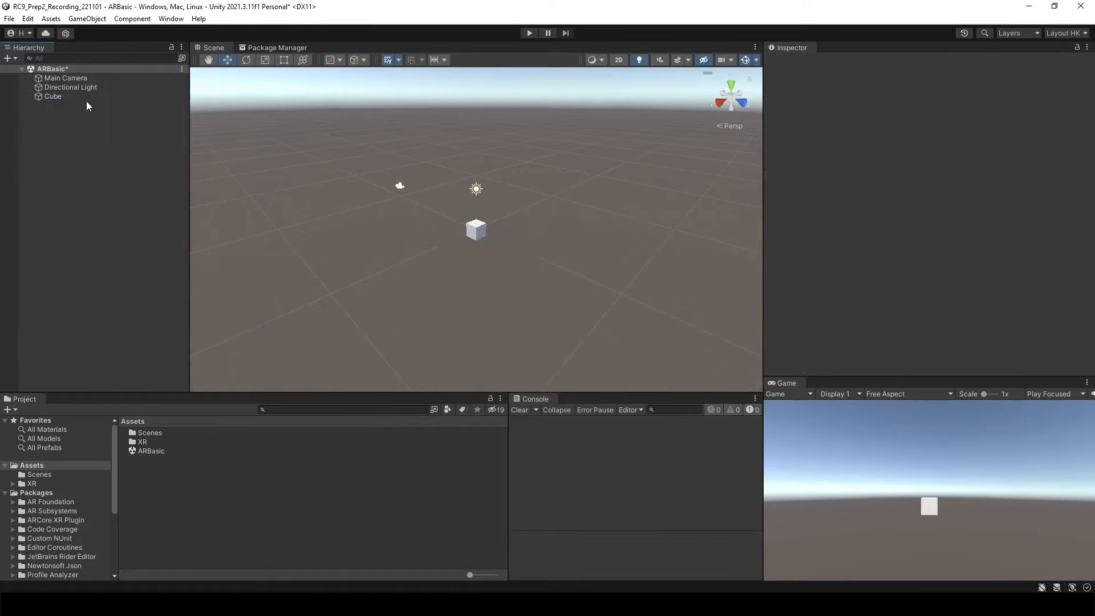
pyautogui.click(86, 97)
pyautogui.click(903, 129)
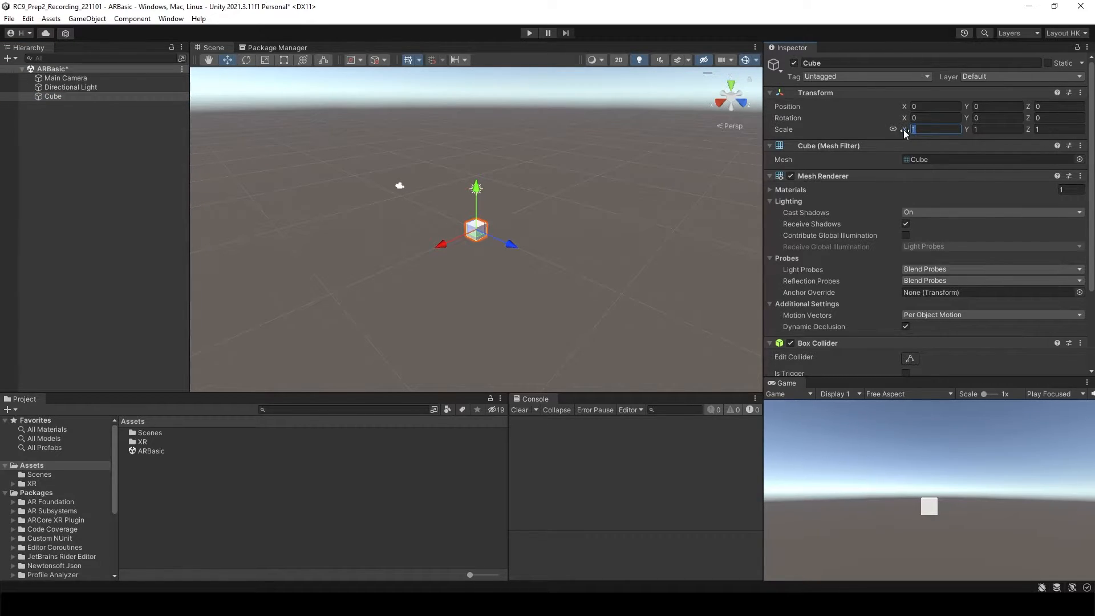
pyautogui.write('0.2')
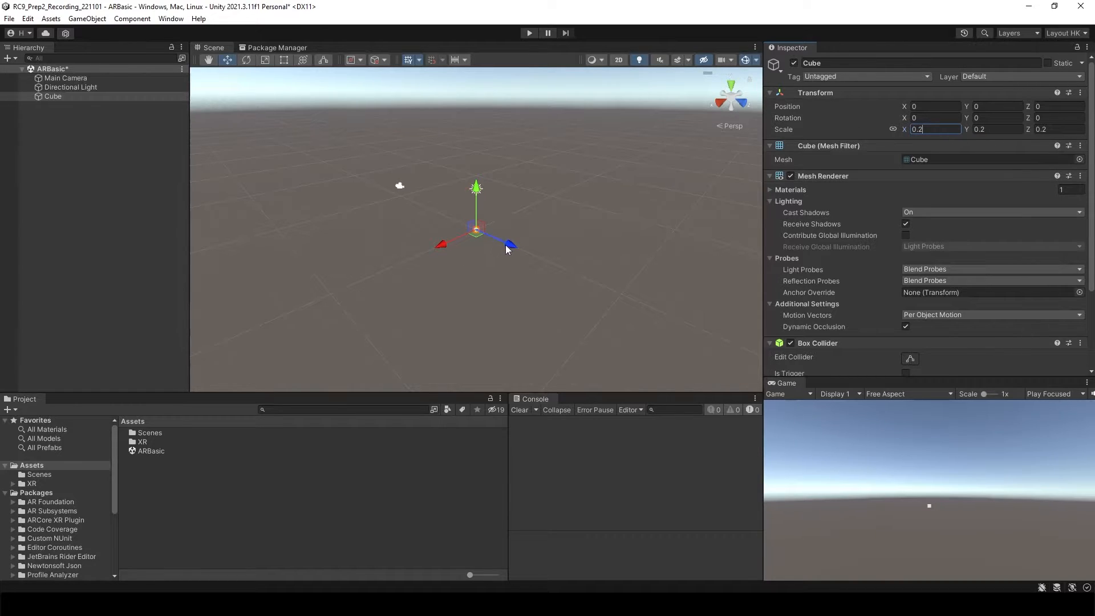
# Step: Move the cube along its Z axis in the scene and set its Z position to 0.5
pyautogui.moveTo(508, 245); pyautogui.dragTo(519, 245)
pyautogui.scroll(8, 476, 228)
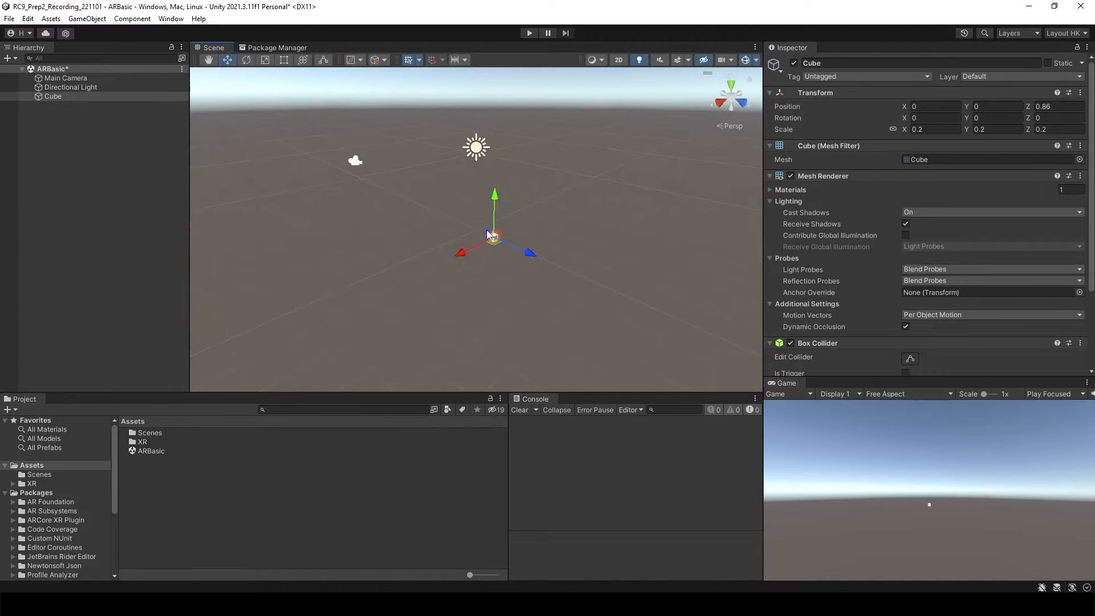
pyautogui.scroll(-3, 488, 230)
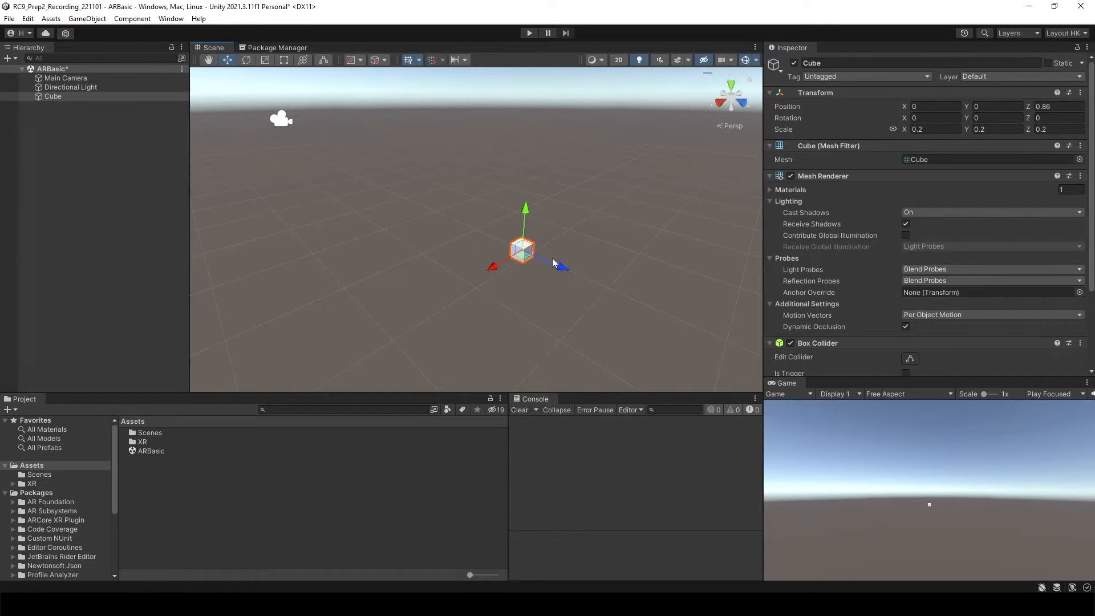
pyautogui.moveTo(558, 266); pyautogui.dragTo(528, 259)
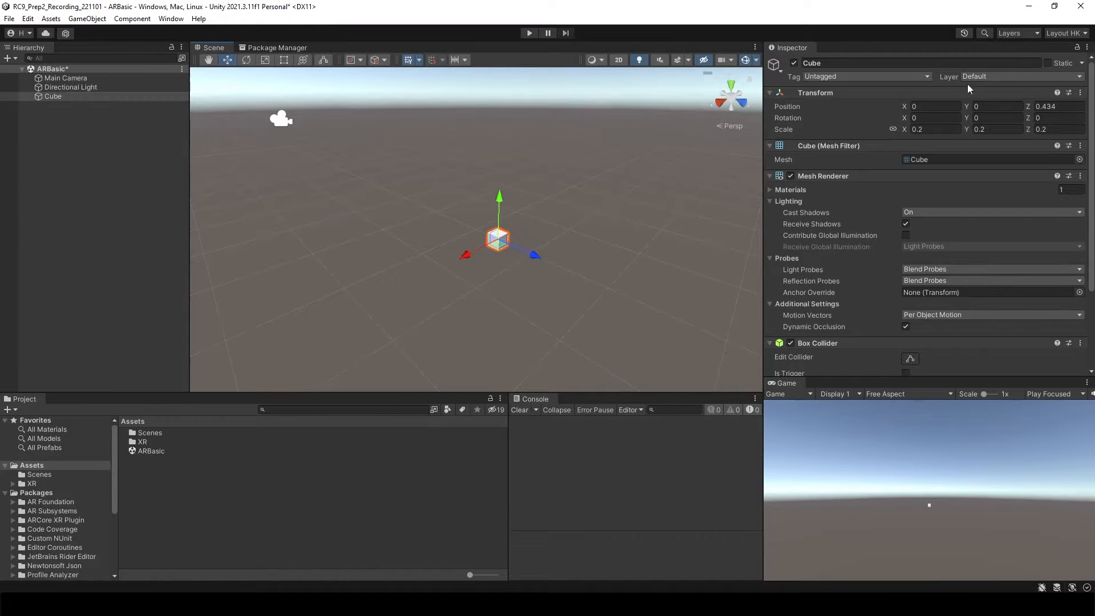
pyautogui.click(1055, 109)
pyautogui.write('0.5')
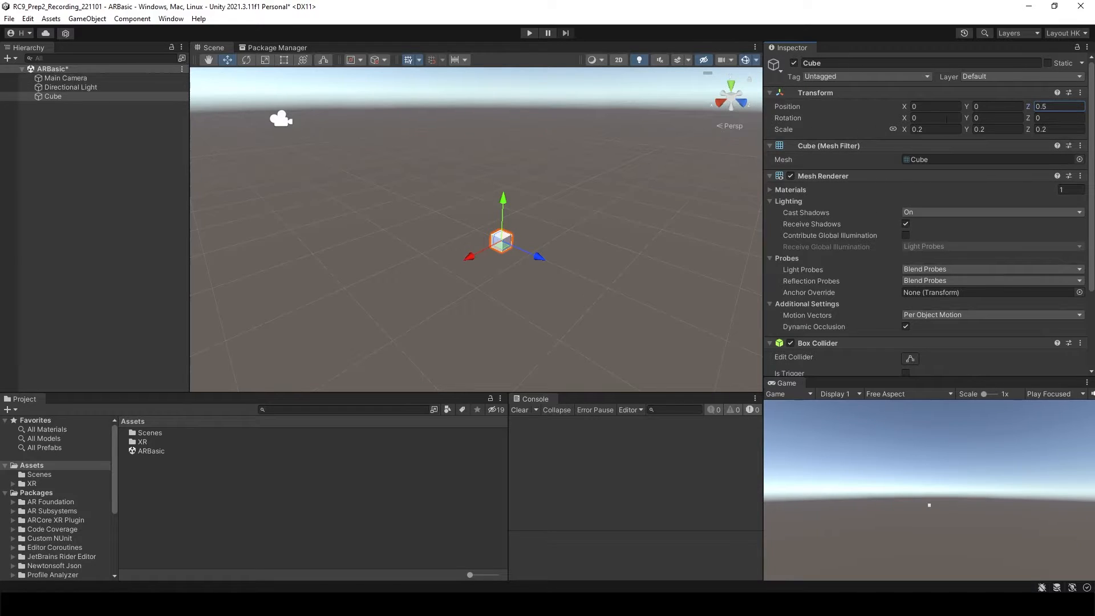
# Step: Rotate the cube about 24 degrees around X and also turn it freely around Y
pyautogui.moveTo(905, 119); pyautogui.dragTo(271, 146)
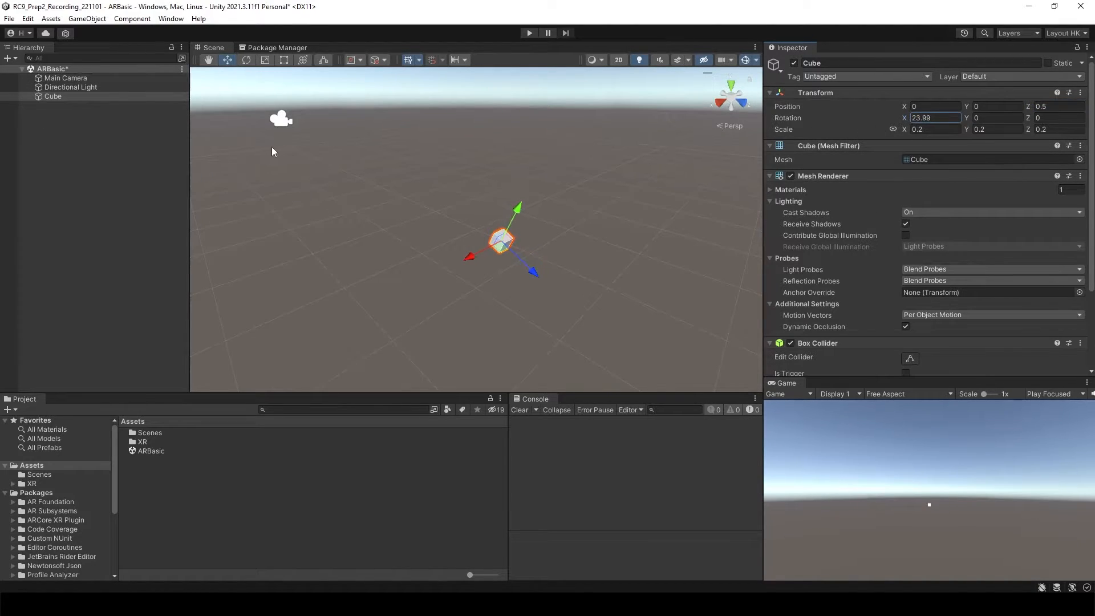
pyautogui.moveTo(967, 118); pyautogui.dragTo(146, 134)
pyautogui.click(95, 152)
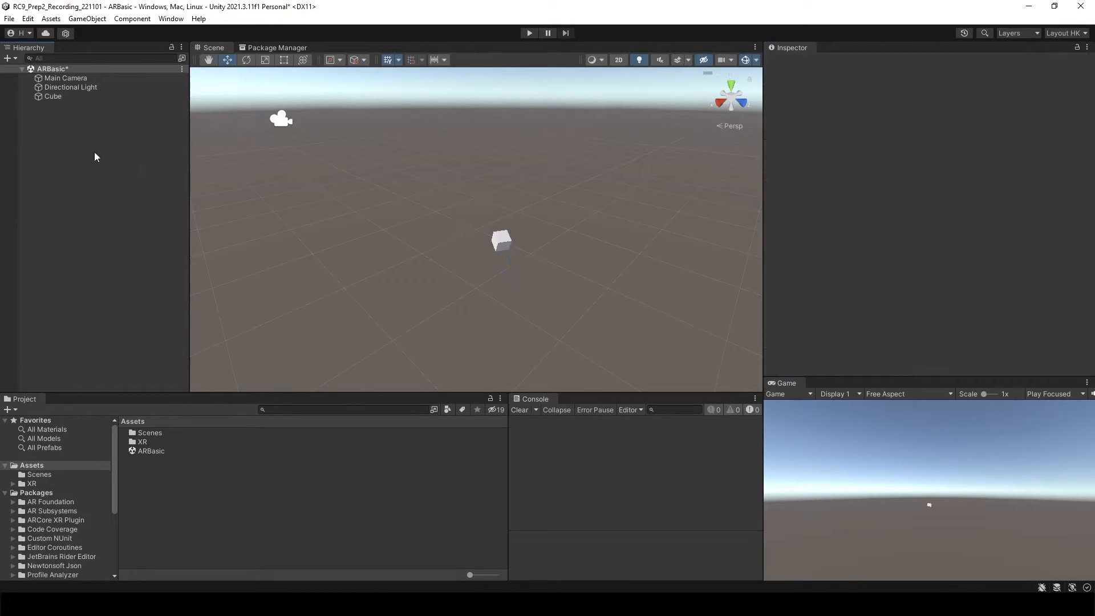
# Step: Add an AR Session Origin and an AR Session object to the scene
pyautogui.rightClick(77, 145)
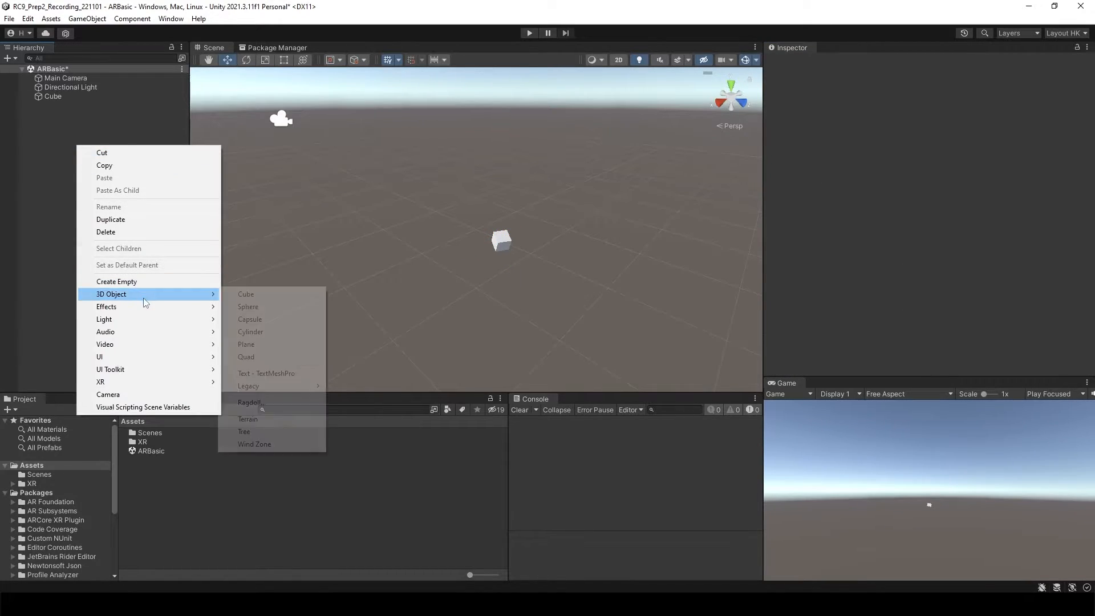
pyautogui.moveTo(135, 383)
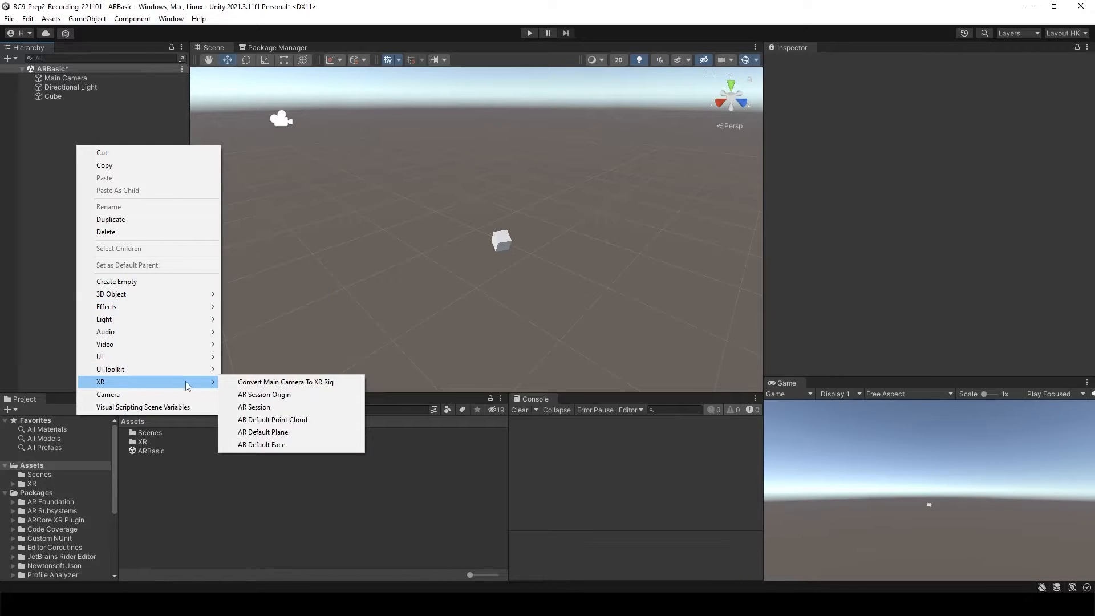
pyautogui.click(269, 398)
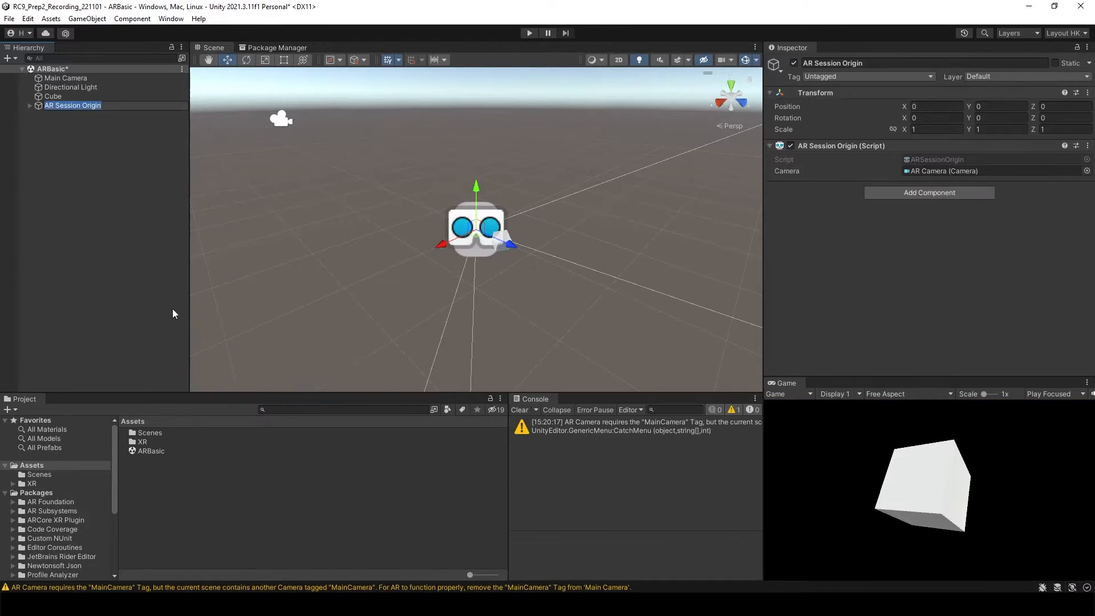
pyautogui.click(72, 145)
pyautogui.rightClick(83, 169)
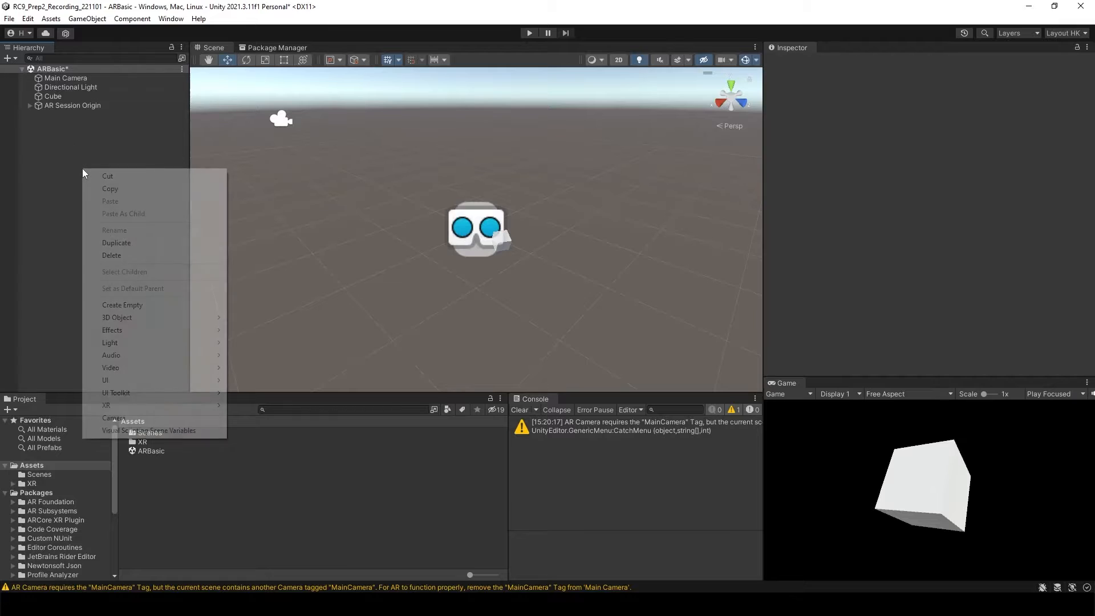
pyautogui.moveTo(145, 408)
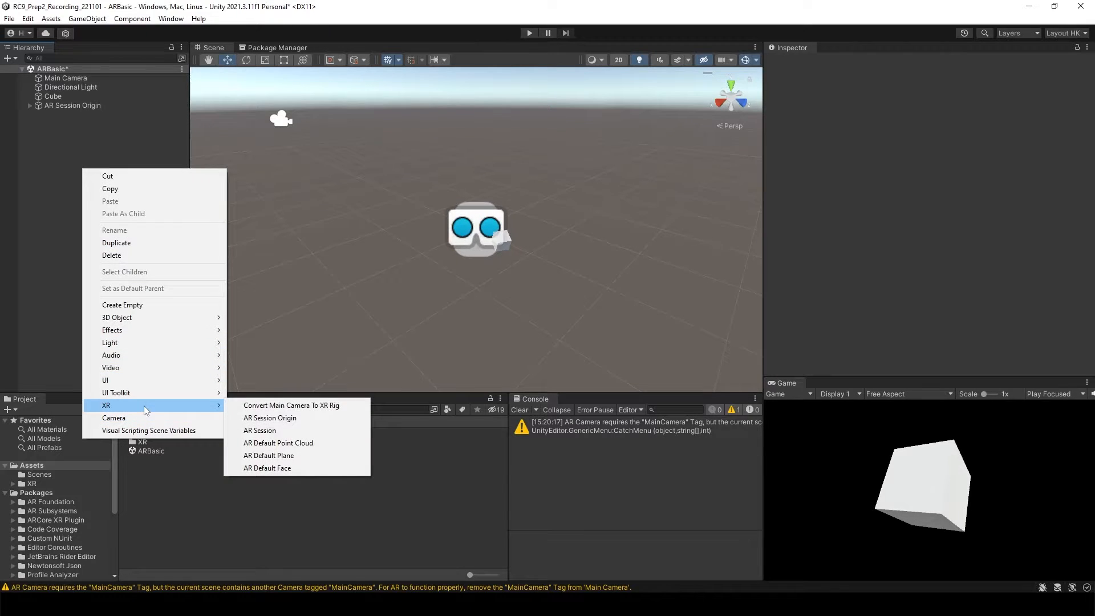
pyautogui.click(260, 430)
pyautogui.click(68, 106)
# Step: Deactivate the Main Camera object in the scene
pyautogui.click(65, 80)
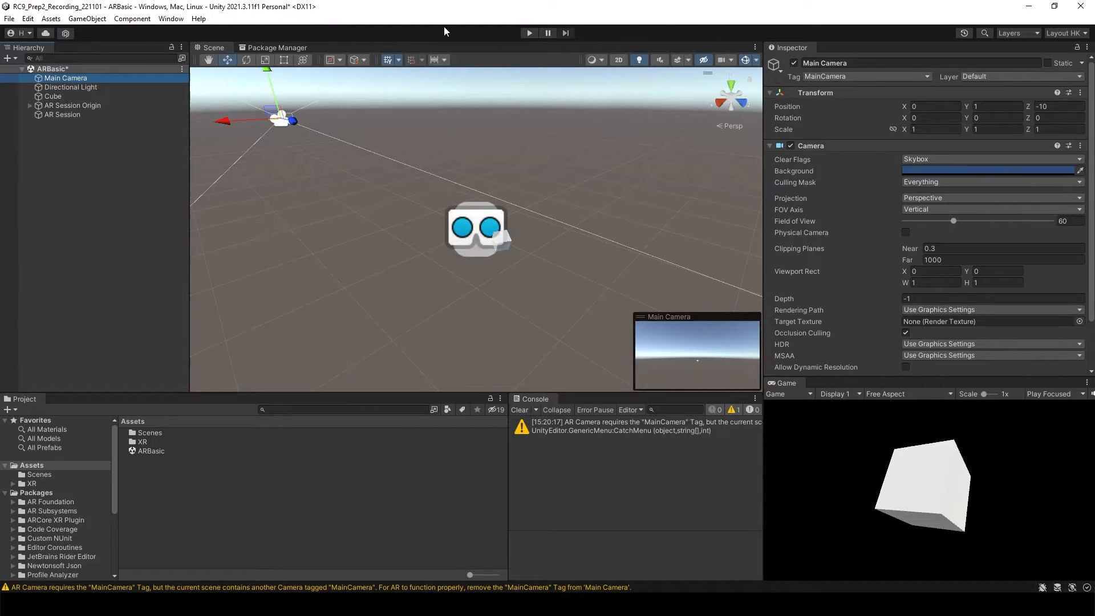
pyautogui.click(794, 62)
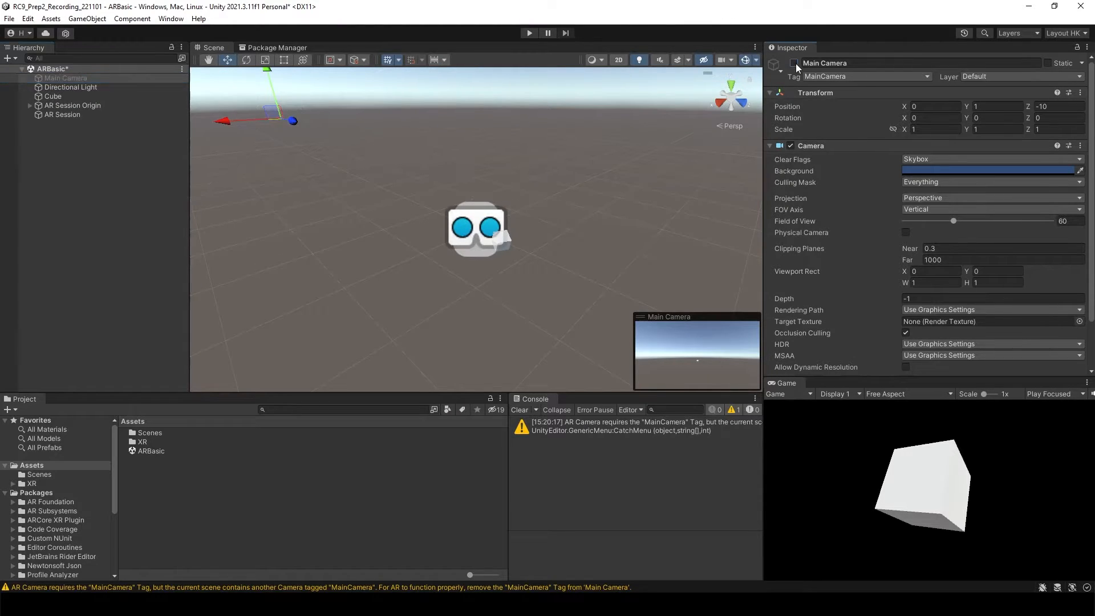
pyautogui.click(141, 201)
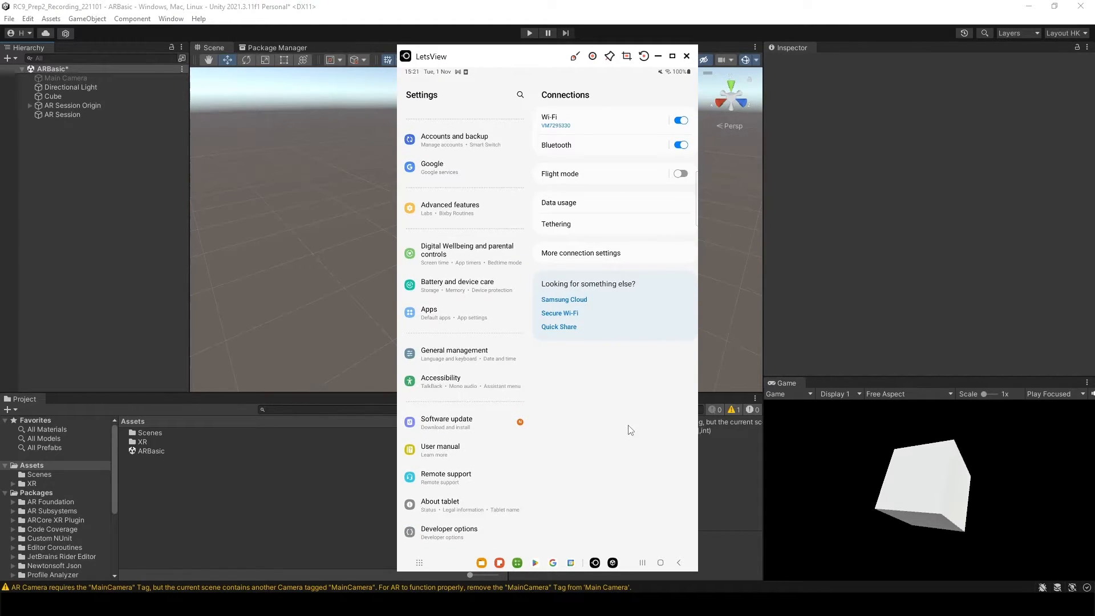
# Step: In the tablet settings mirrored in LetsView, view the software information and check the USB debugging entry in Developer options, and return to Unity
pyautogui.click(496, 515)
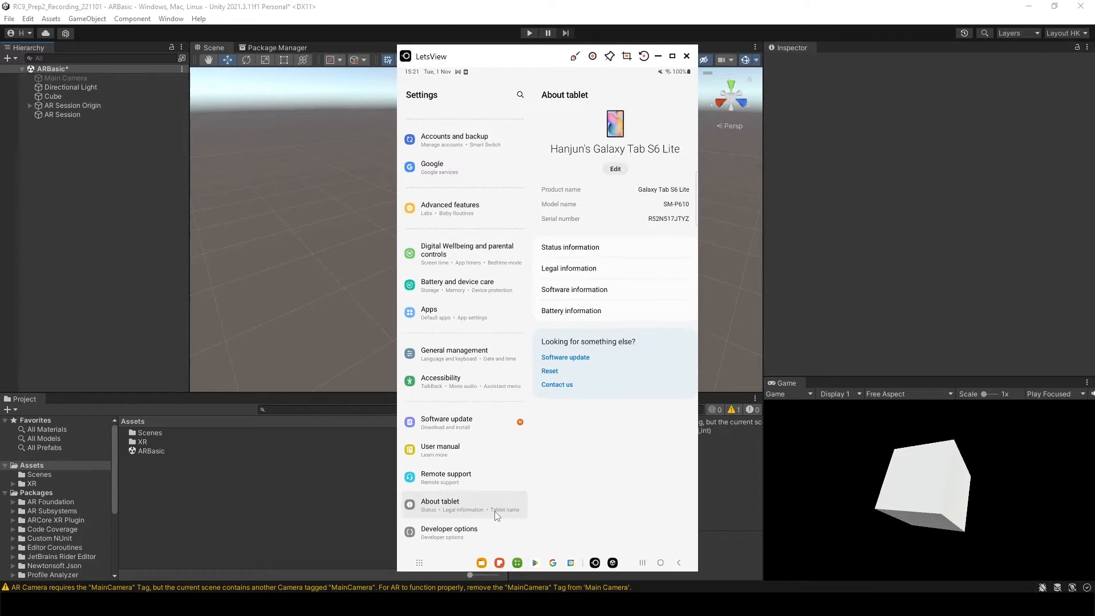
pyautogui.click(574, 269)
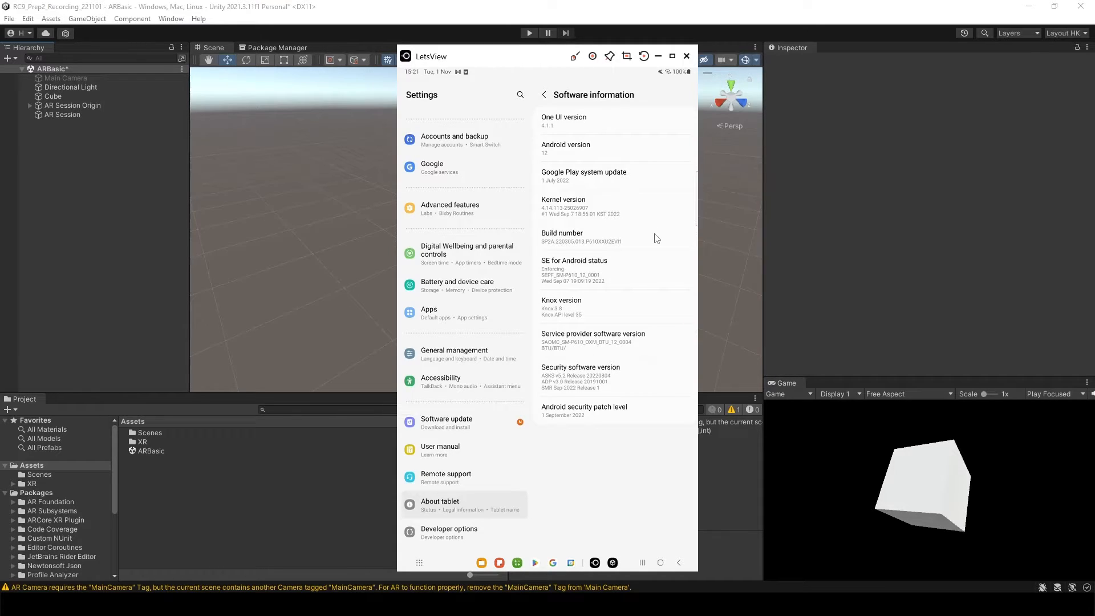
pyautogui.click(495, 536)
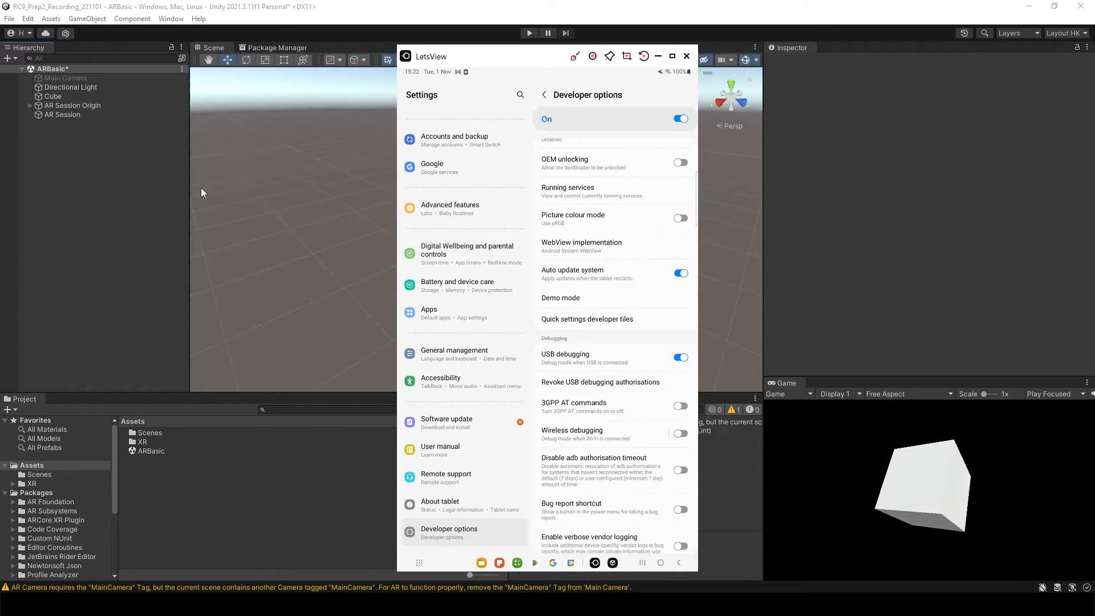
pyautogui.click(64, 180)
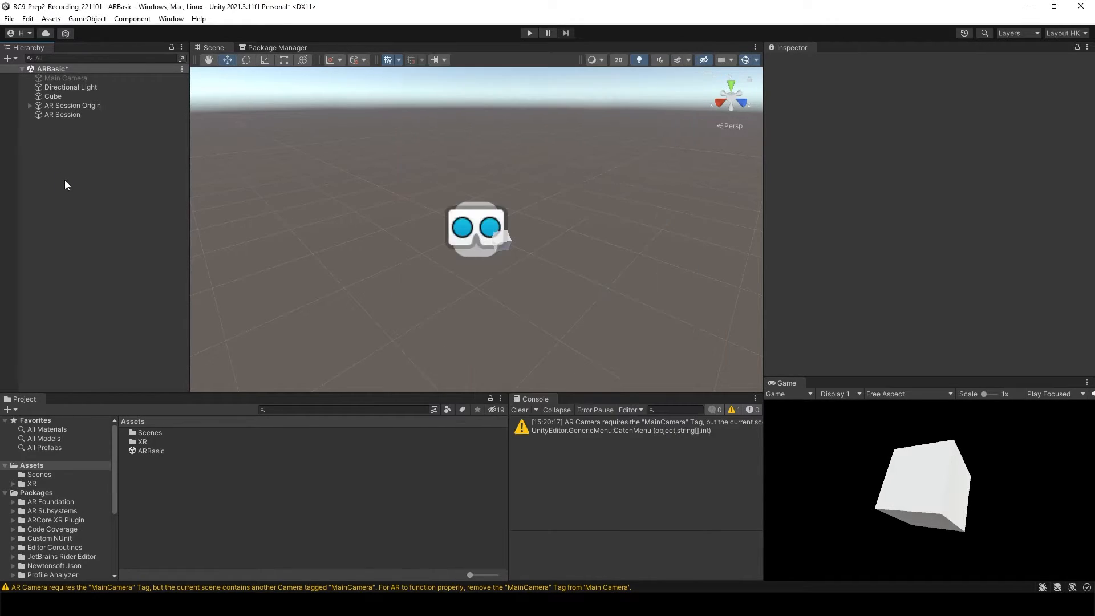
# Step: Save the scene and switch the project's build platform to Android
pyautogui.click(9, 18)
pyautogui.click(28, 79)
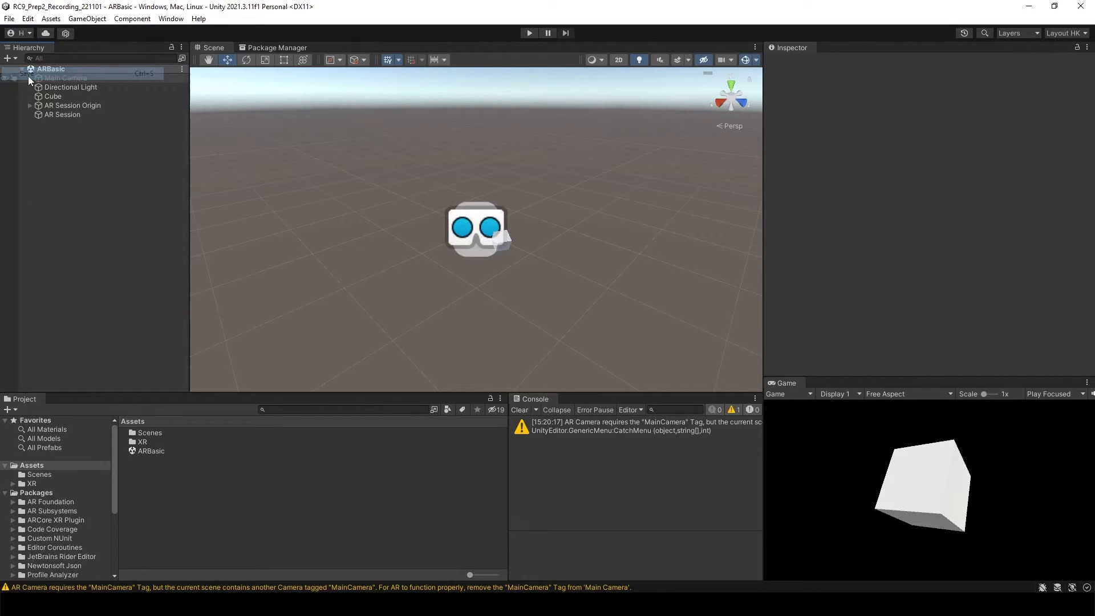
pyautogui.click(9, 18)
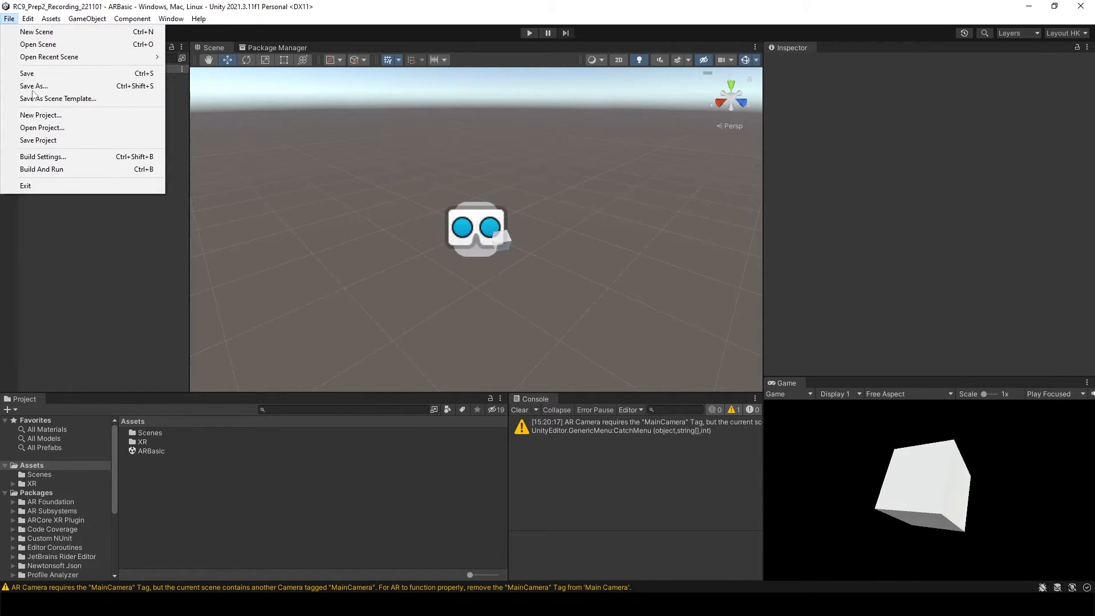
pyautogui.click(54, 156)
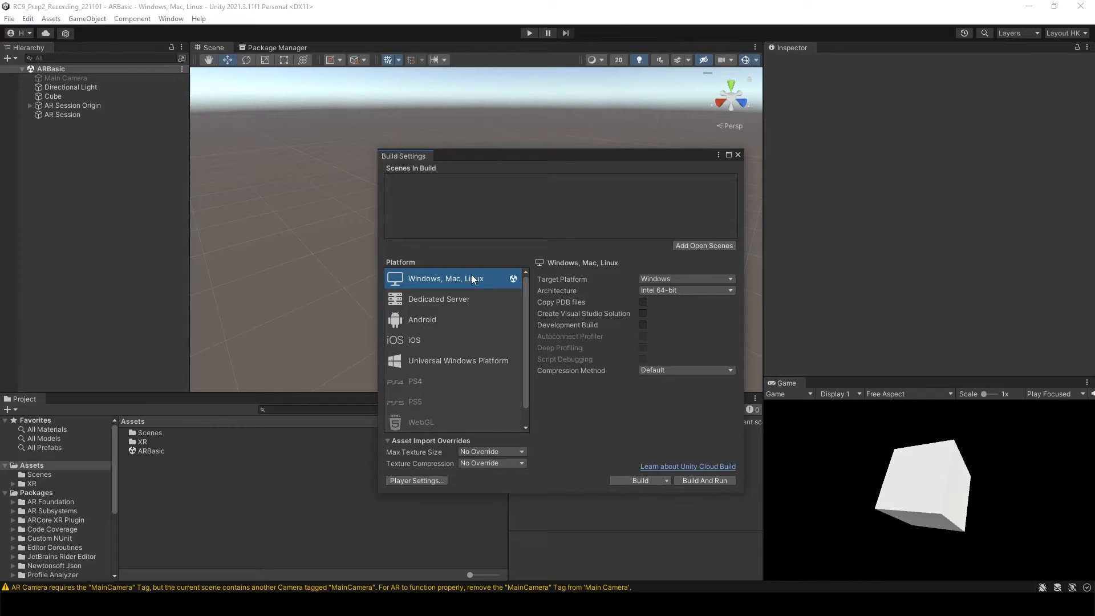
pyautogui.click(422, 321)
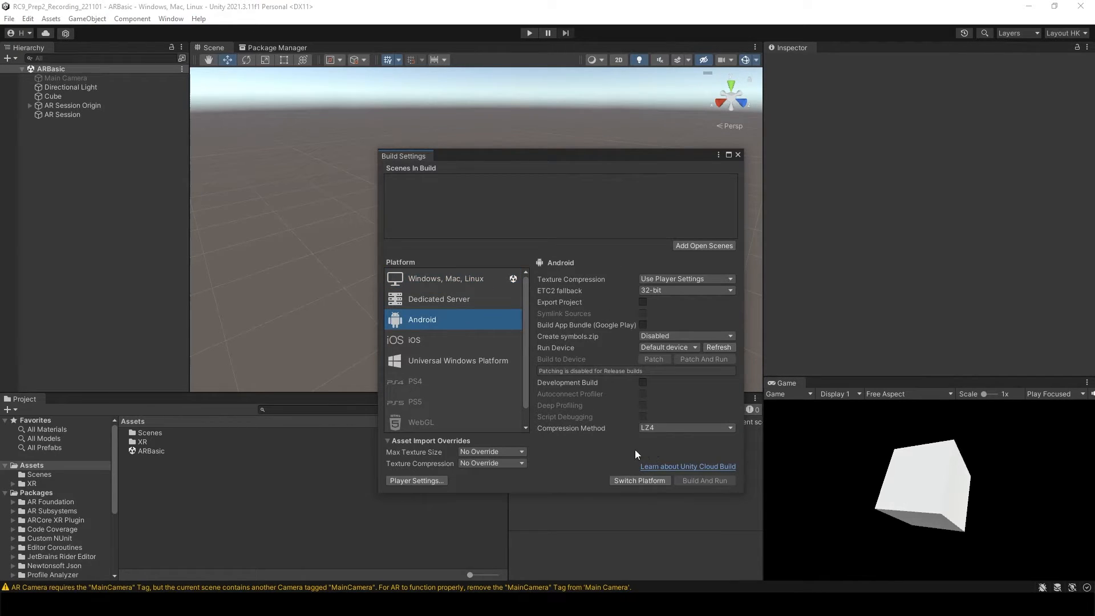
pyautogui.click(626, 481)
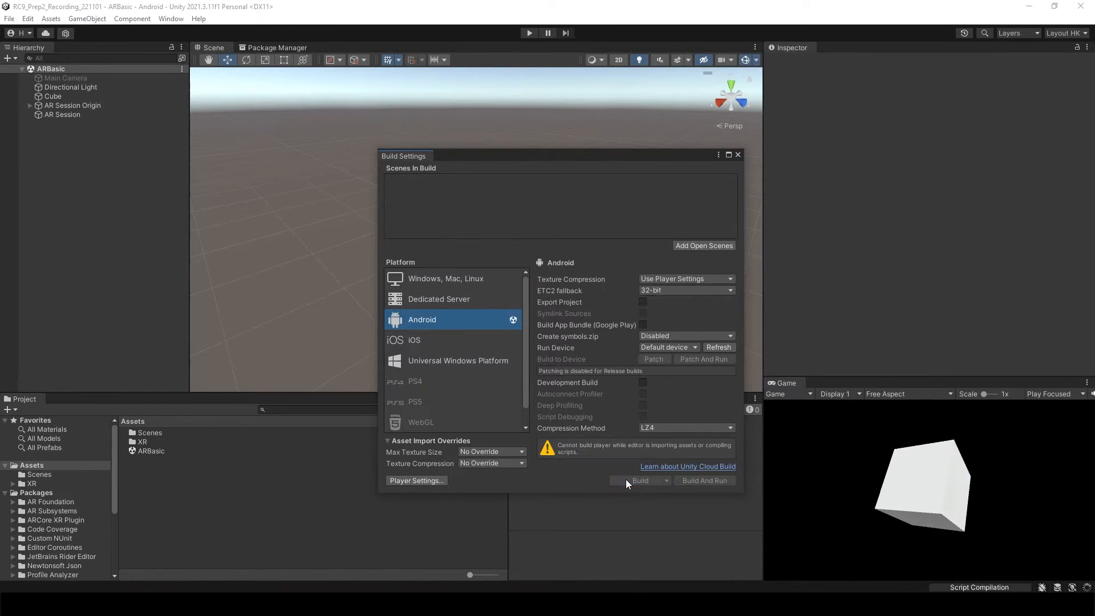
# Step: In the project's Player settings, set the company name to HKCompany and the product name to FirstAR
pyautogui.click(422, 480)
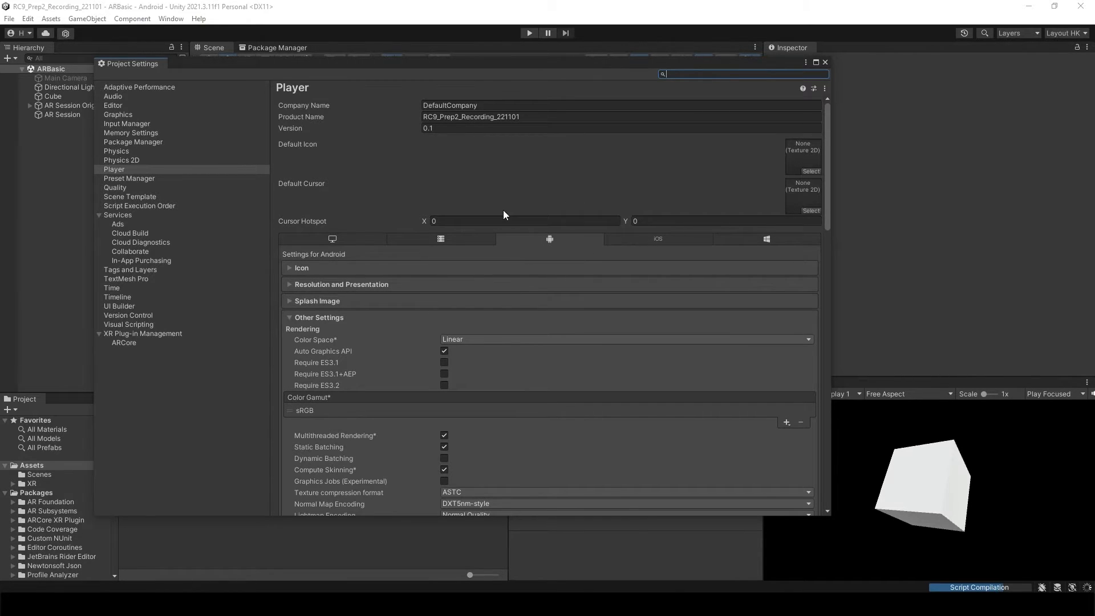
pyautogui.click(447, 105)
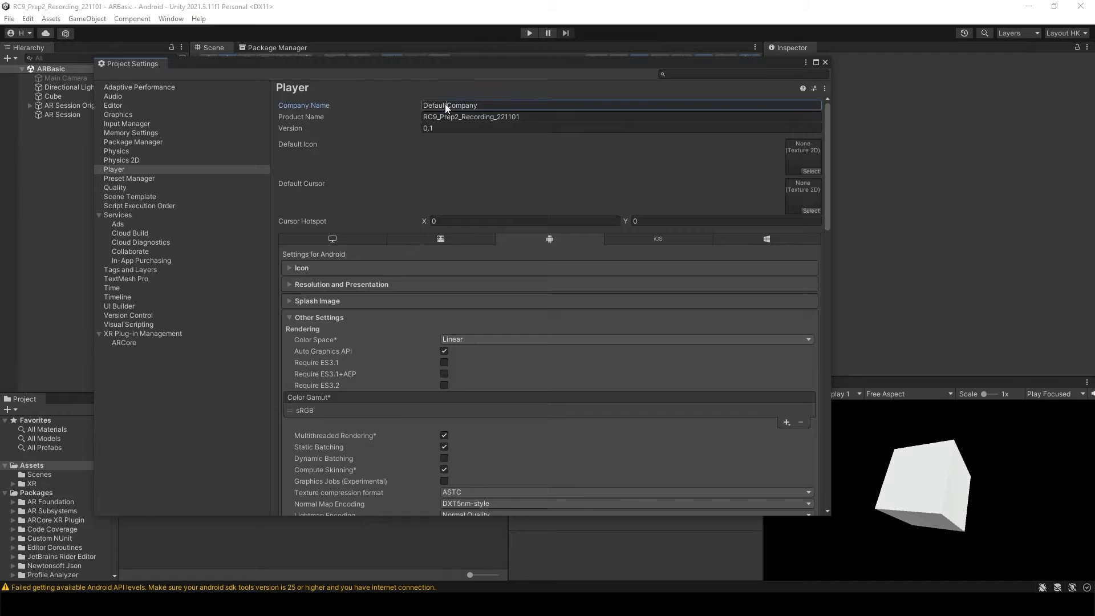
pyautogui.moveTo(447, 105); pyautogui.dragTo(375, 109)
pyautogui.write('HK')
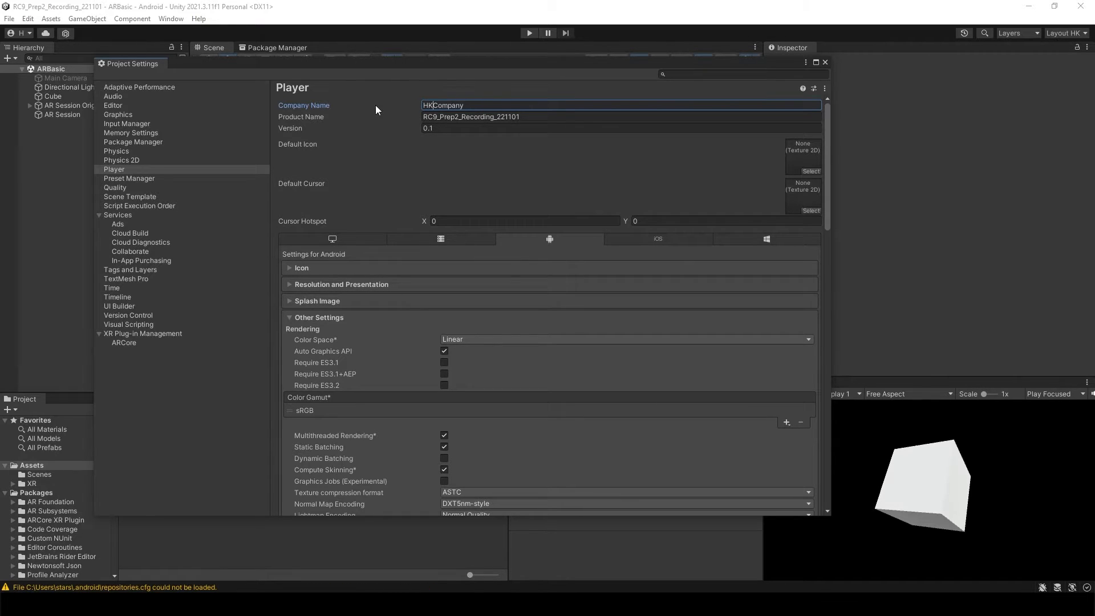
pyautogui.moveTo(521, 117); pyautogui.dragTo(492, 118)
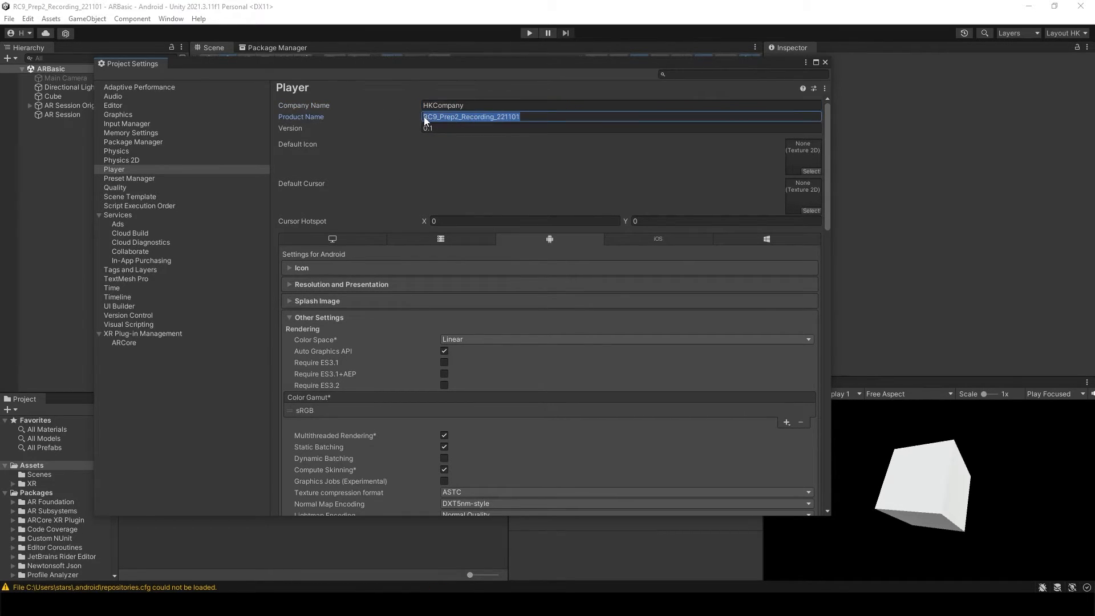
pyautogui.press('BackSpace')
pyautogui.write('TestAR')
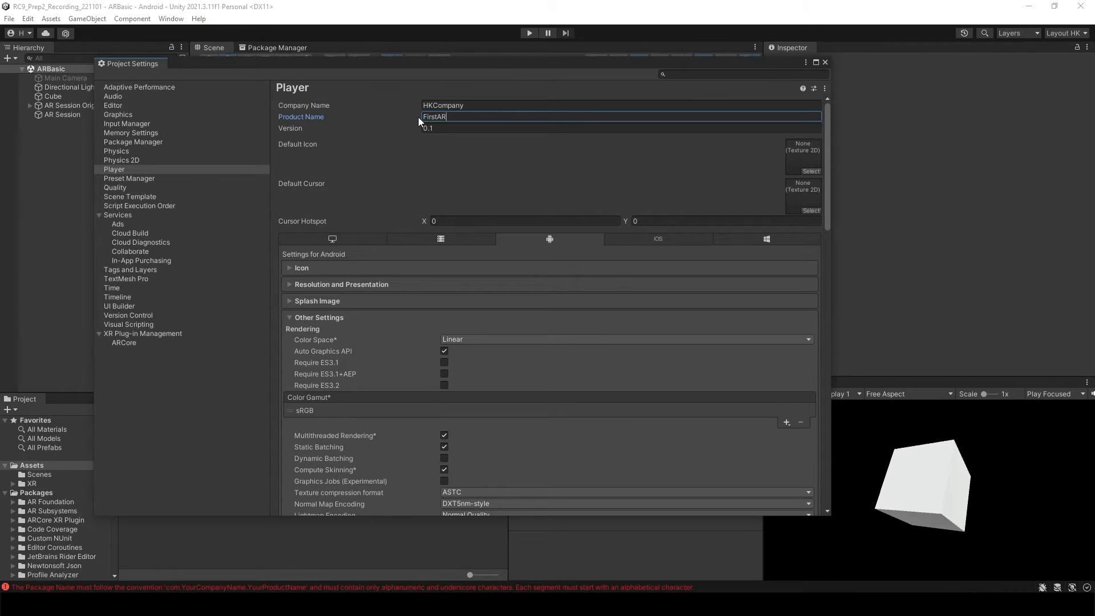
# Step: Disable Auto Graphics API in the Android settings and remove Vulkan from the graphics APIs list
pyautogui.scroll(-1, 356, 272)
pyautogui.scroll(-1, 331, 273)
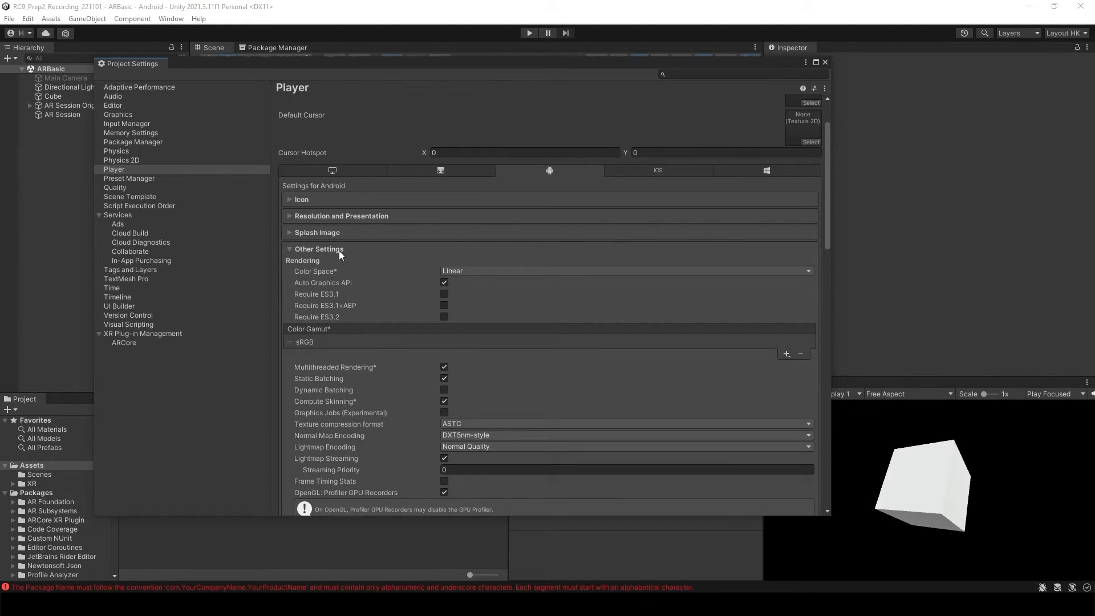
pyautogui.click(445, 282)
pyautogui.click(546, 309)
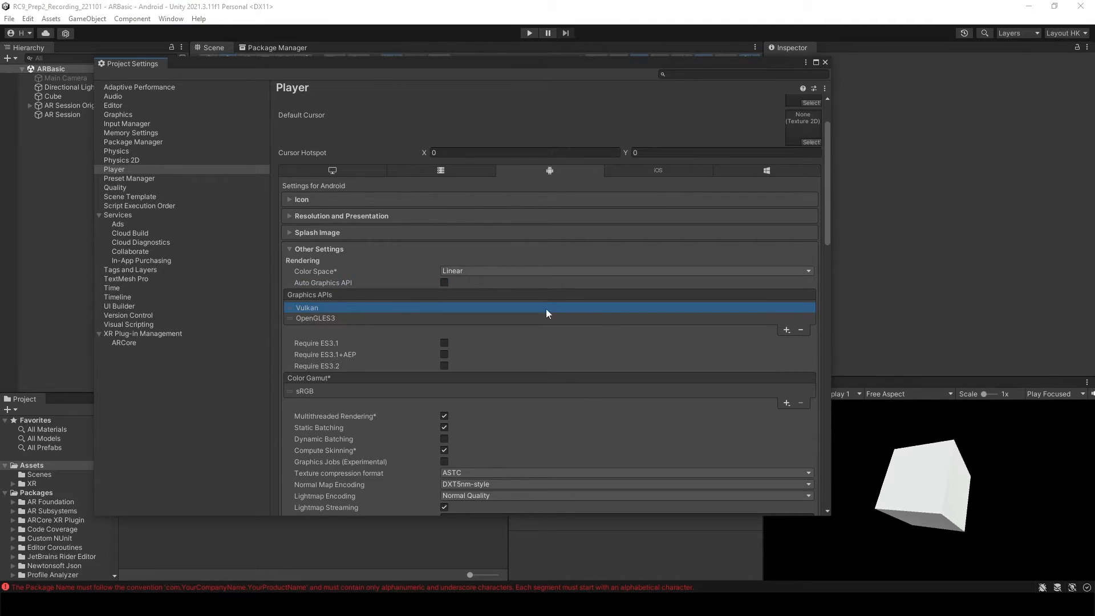
pyautogui.click(799, 331)
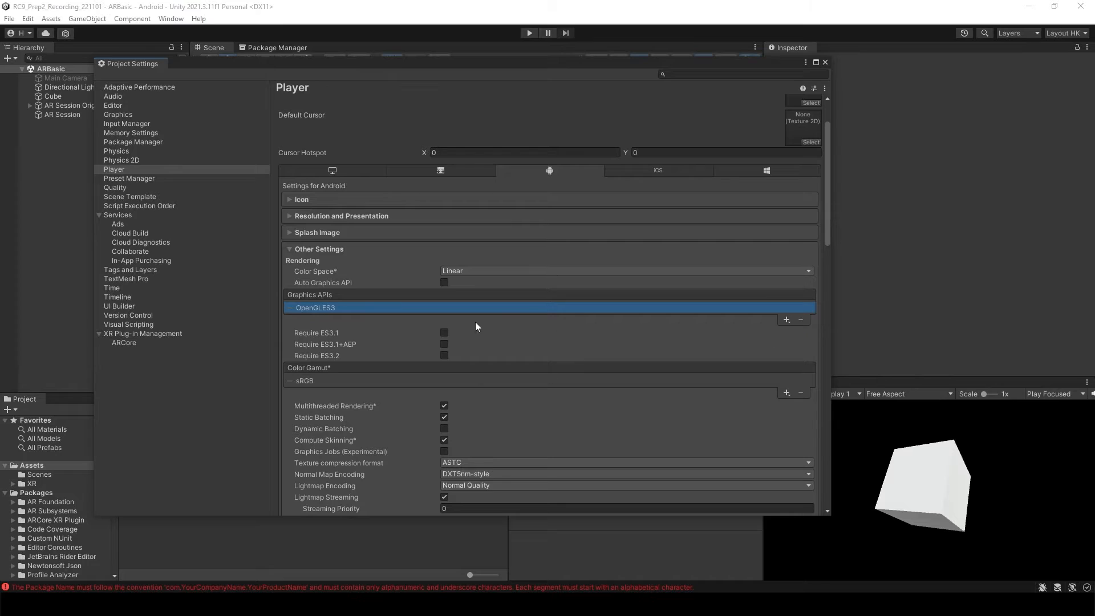
# Step: Disable Multithreaded Rendering and set the minimum API level to Android 8.0 'Oreo' (API level 26)
pyautogui.scroll(-1, 421, 360)
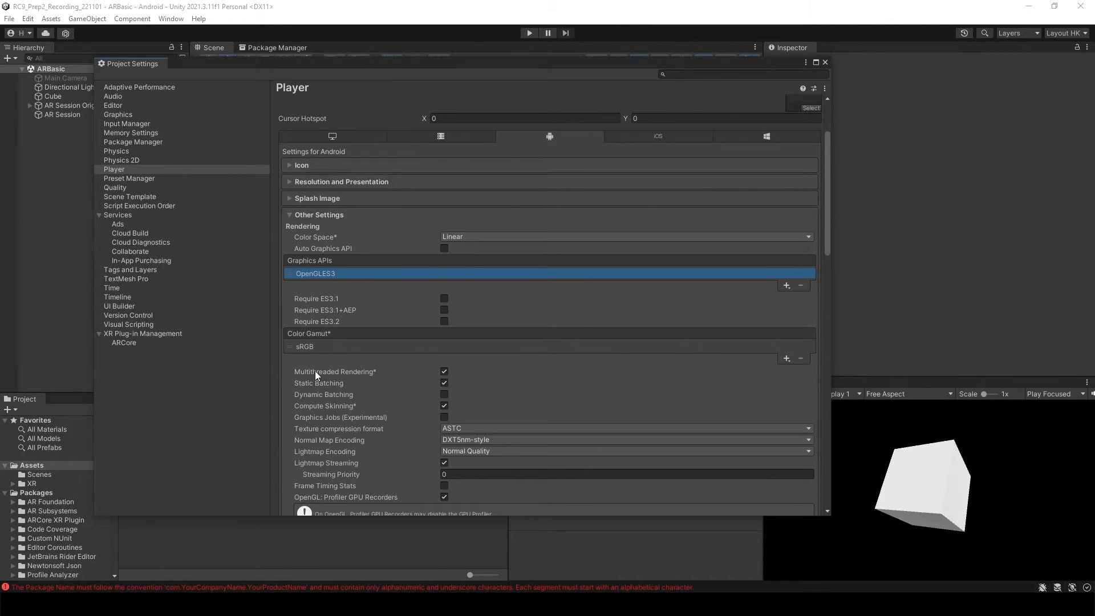
pyautogui.click(445, 373)
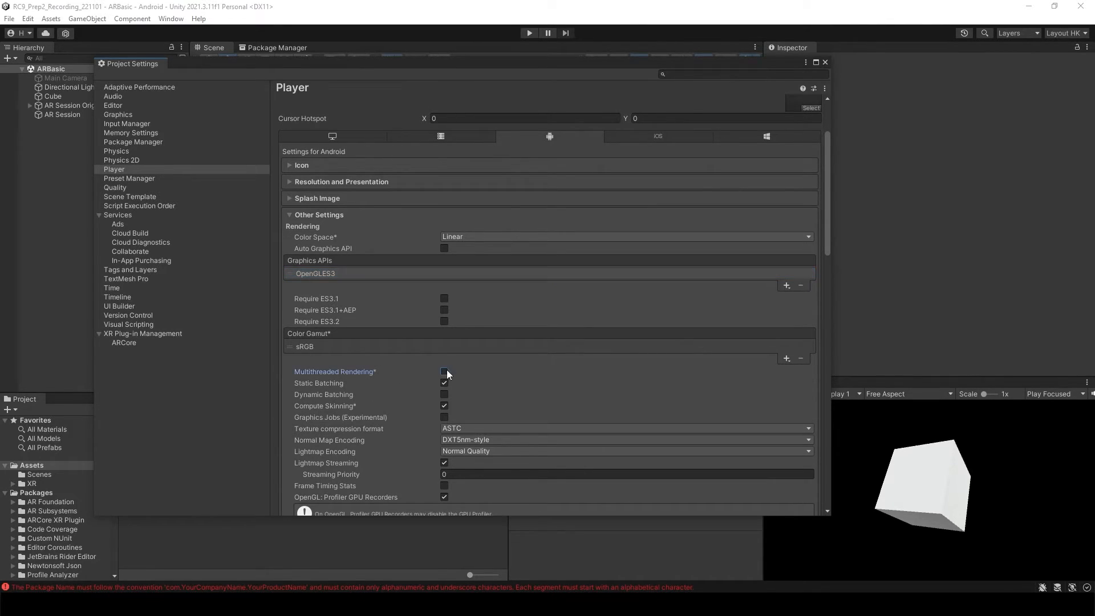
pyautogui.scroll(-3, 713, 385)
pyautogui.scroll(-7, 713, 385)
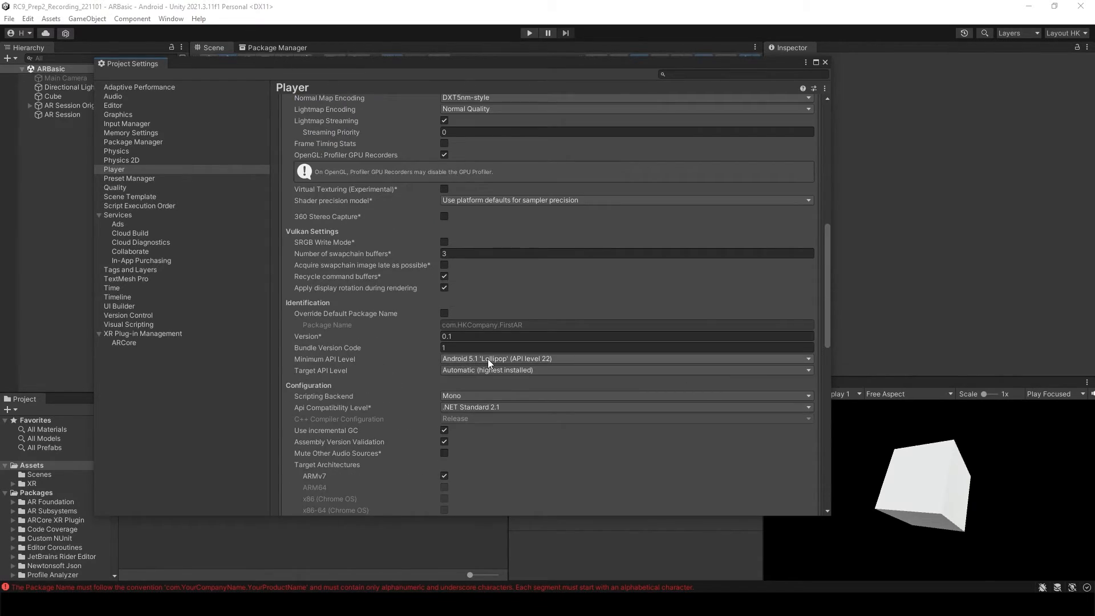
pyautogui.click(487, 359)
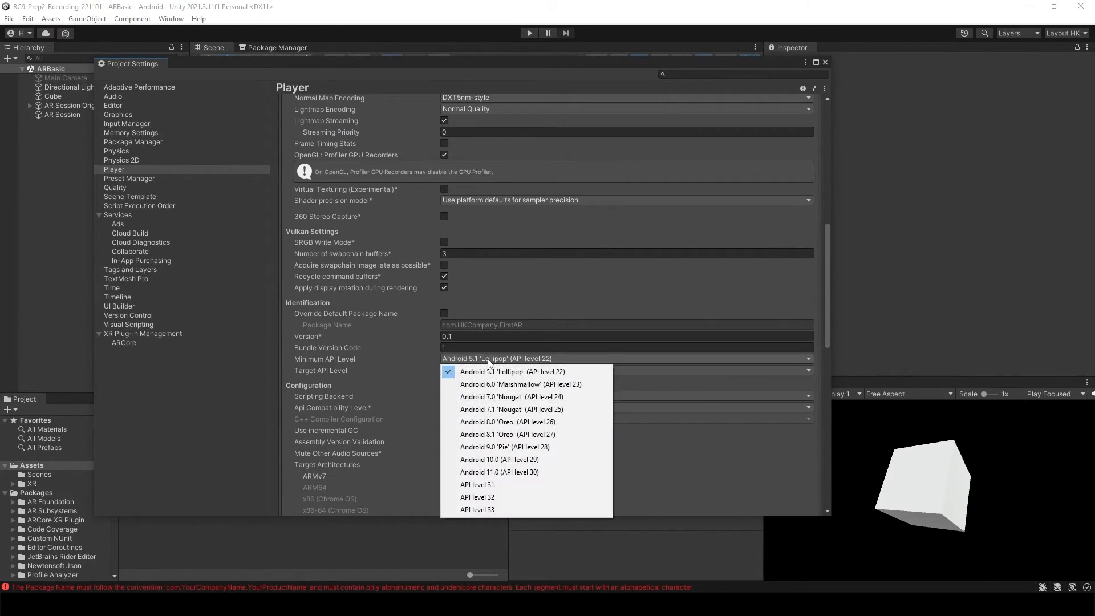
pyautogui.click(565, 426)
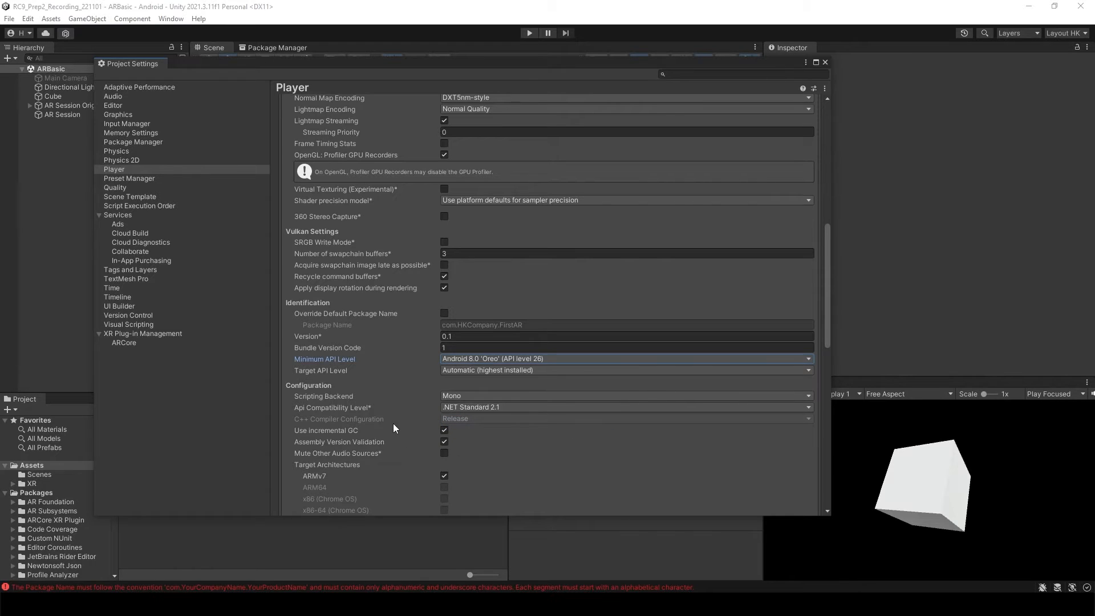
# Step: Set the scripting backend to IL2CPP and switch the target architecture from ARMv7 to ARM64
pyautogui.scroll(-2, 421, 399)
pyautogui.click(487, 362)
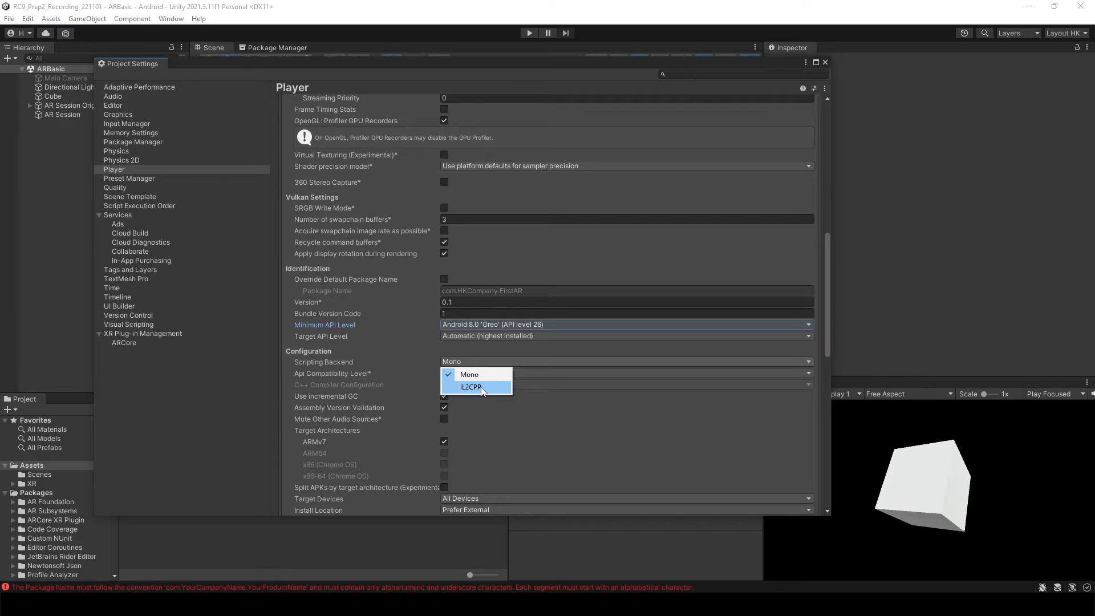
pyautogui.click(482, 388)
pyautogui.scroll(-2, 434, 404)
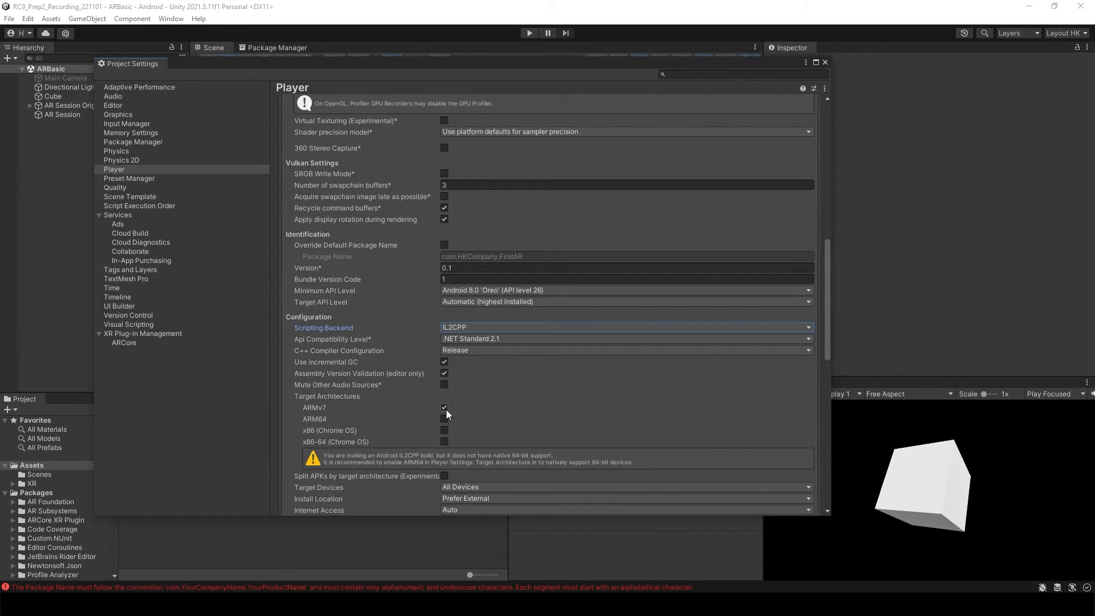
pyautogui.click(445, 408)
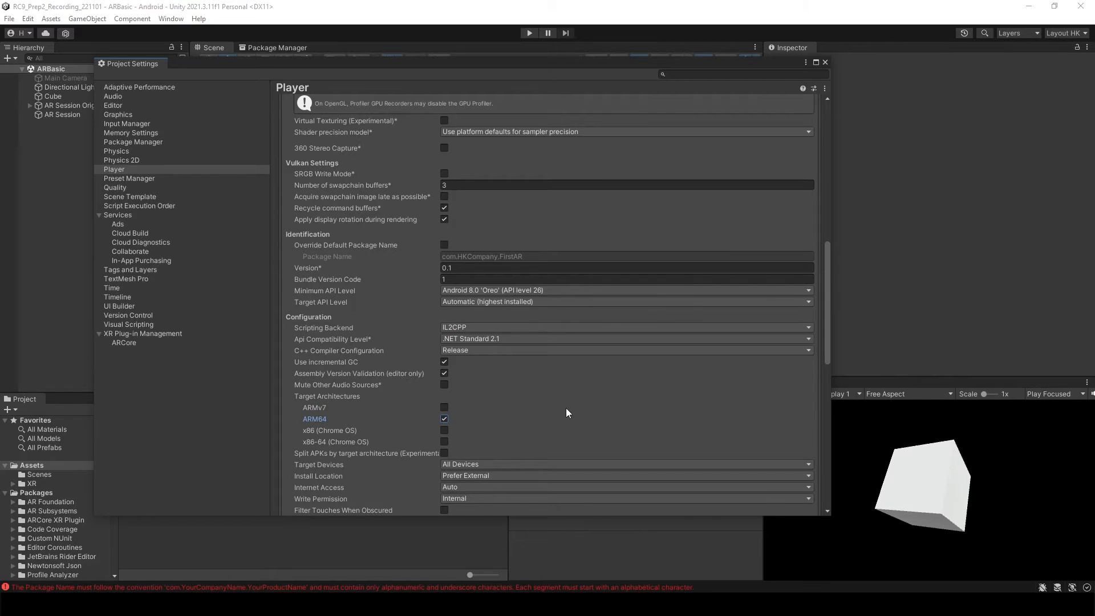
# Step: Enable ARCore as the Android provider in XR Plug-in Management and close the project settings
pyautogui.scroll(-6, 565, 408)
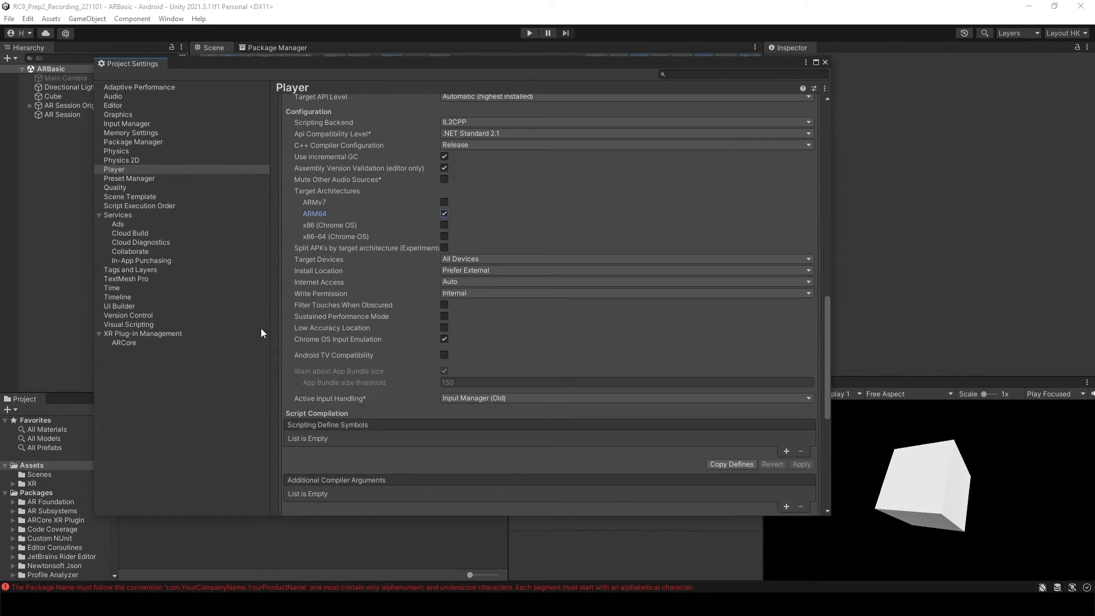
pyautogui.scroll(-3, 415, 391)
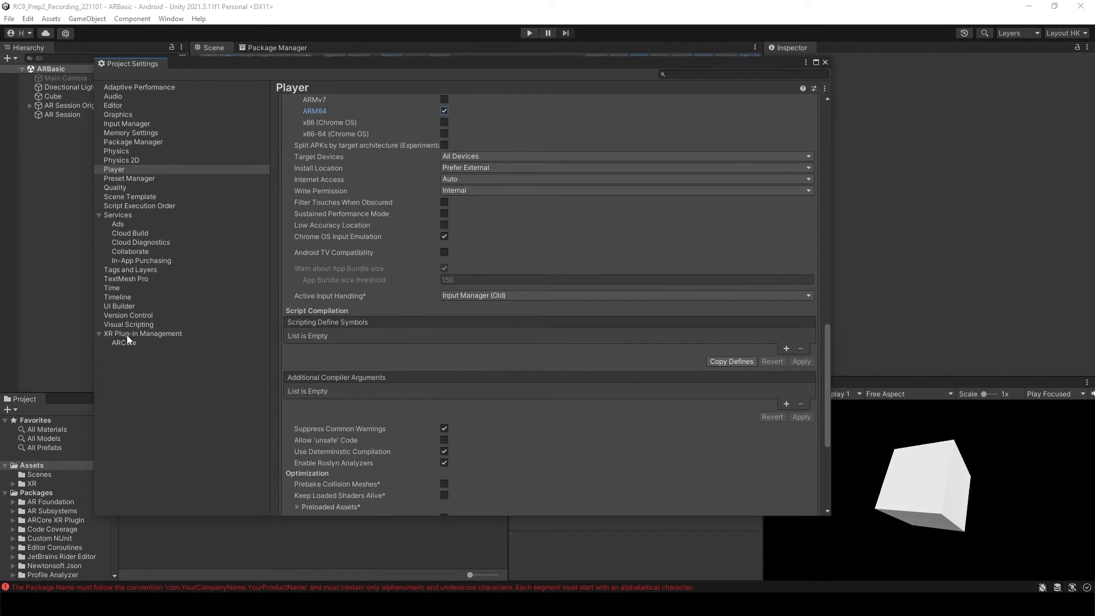
pyautogui.click(145, 334)
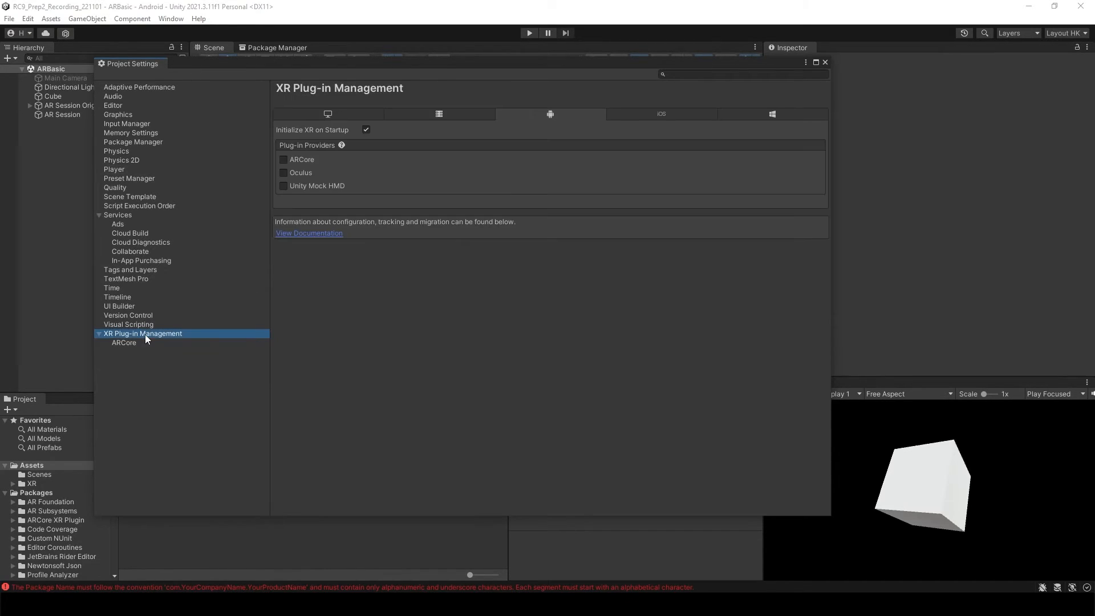
pyautogui.click(302, 160)
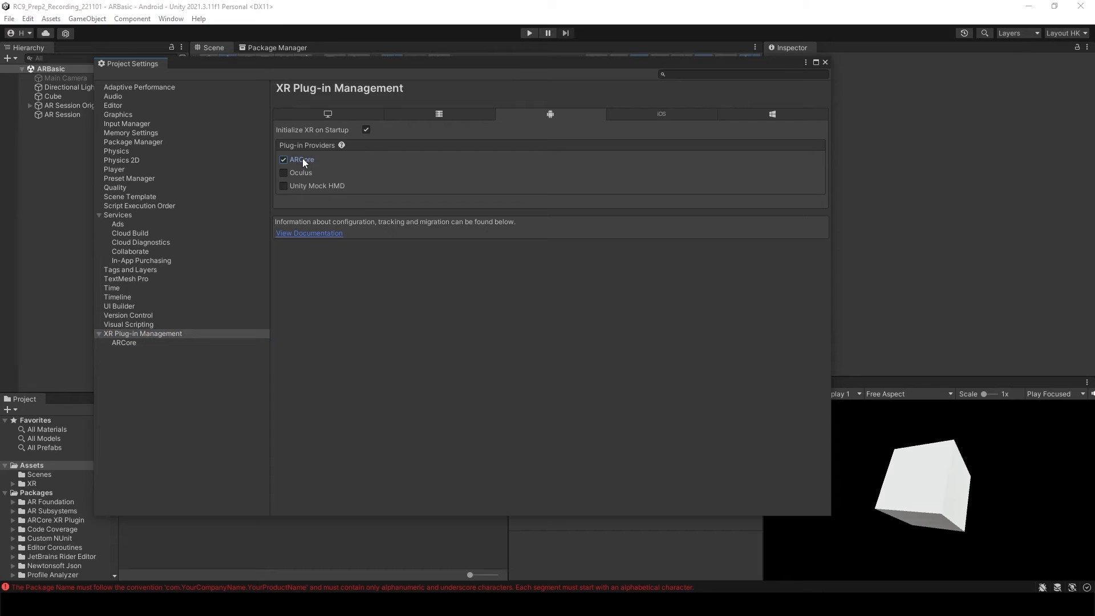
pyautogui.click(825, 62)
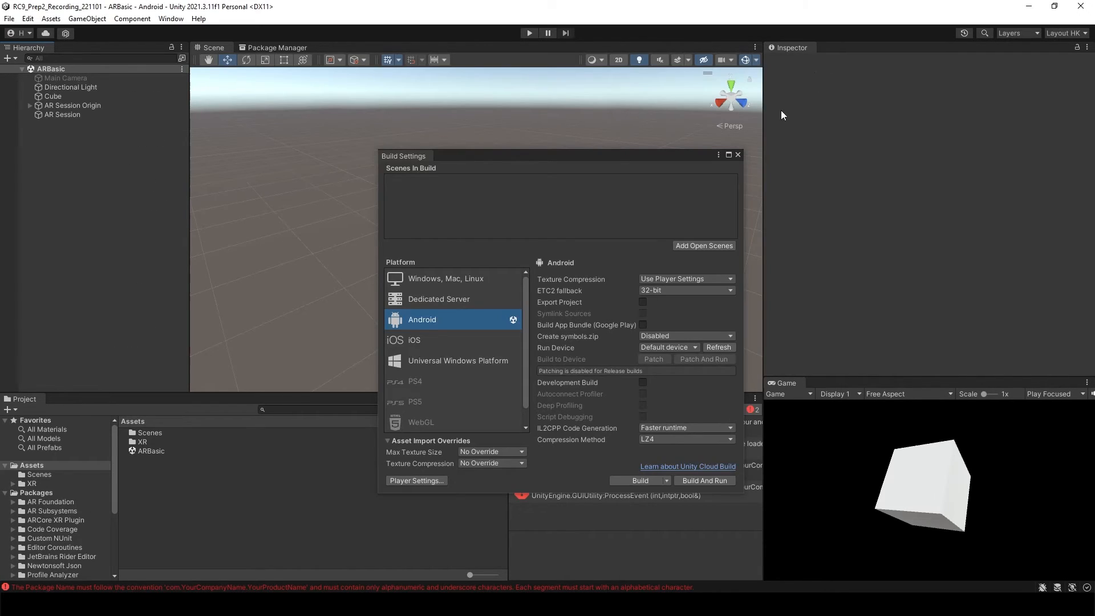
# Step: Choose the Samsung SM P610 tablet as the run device and start a Build And Run
pyautogui.click(656, 347)
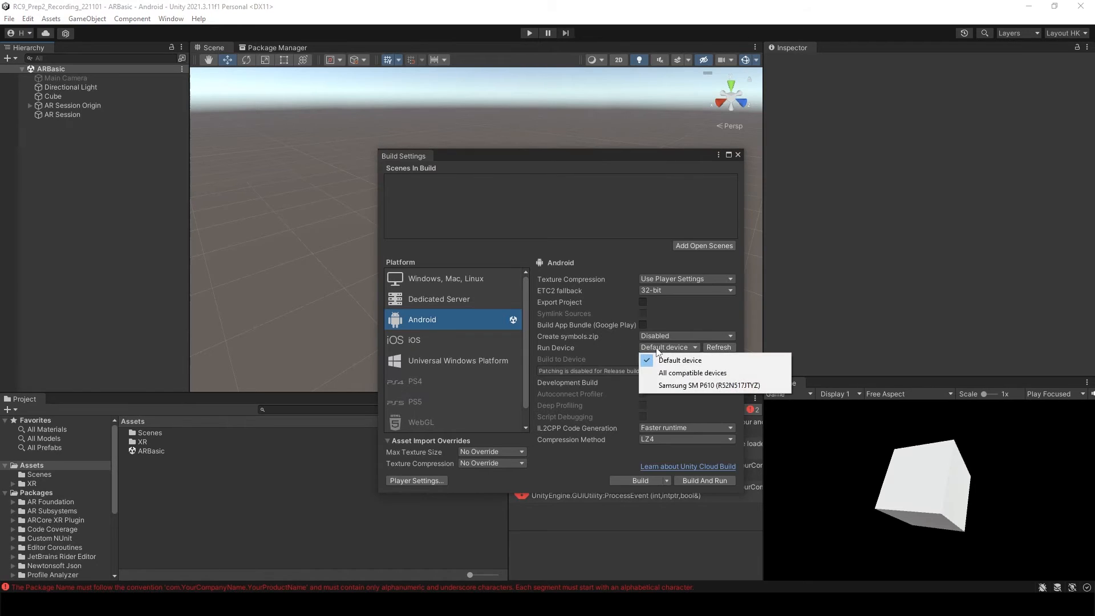
pyautogui.click(675, 387)
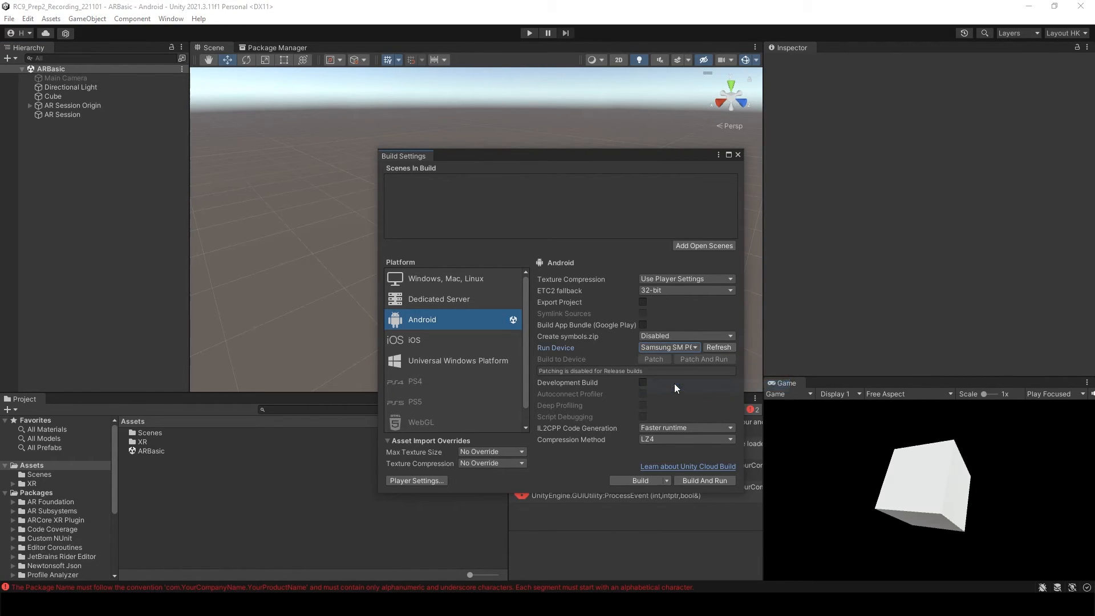
pyautogui.click(699, 480)
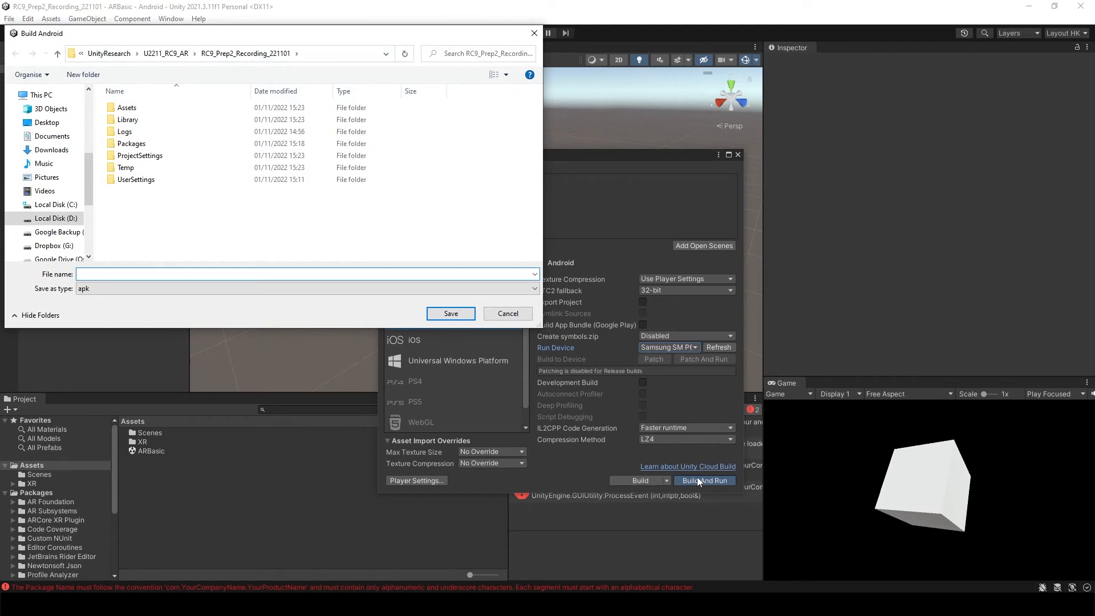
# Step: Create a folder named Build inside the project folder and open it as the build location
pyautogui.rightClick(149, 209)
pyautogui.click(182, 219)
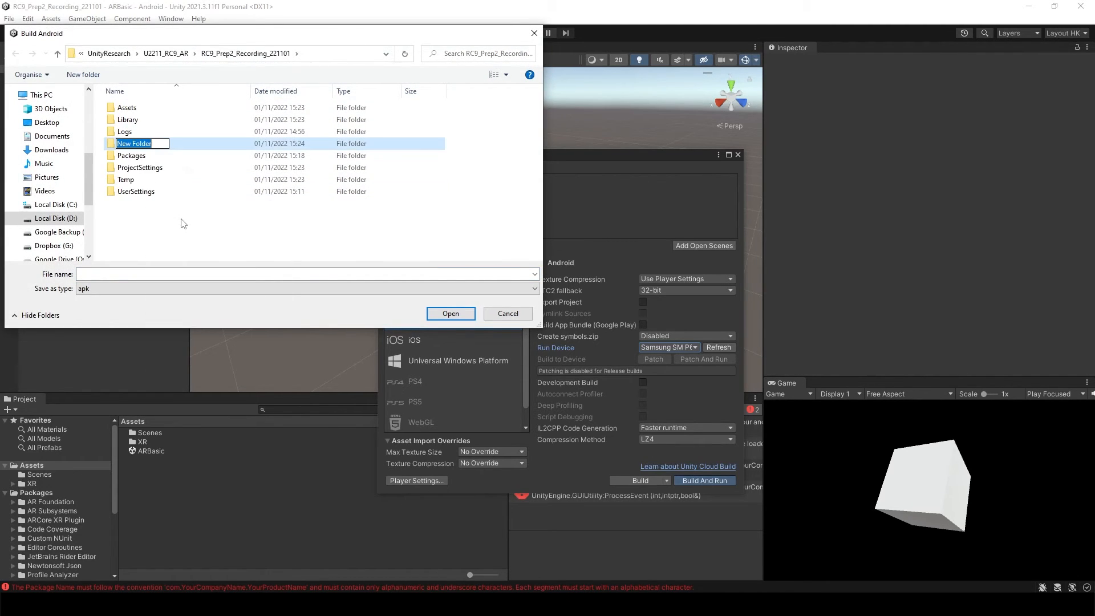
pyautogui.write('Build')
pyautogui.click(183, 223)
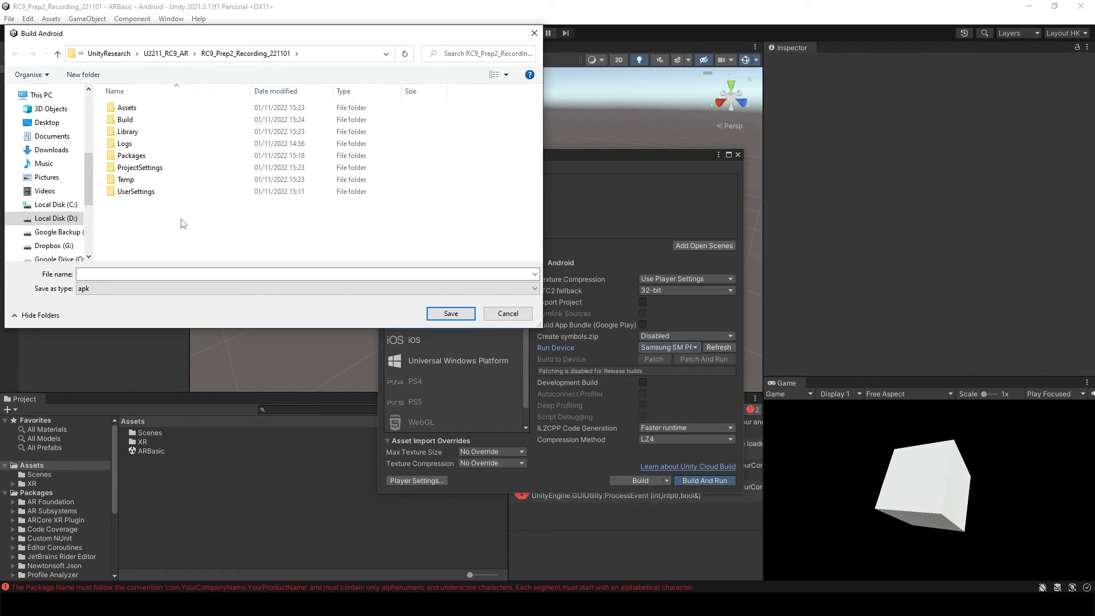
pyautogui.doubleClick(146, 122)
# Step: Name the apk file ARBasic and save it to launch the Android build
pyautogui.click(297, 274)
pyautogui.write('ARBA')
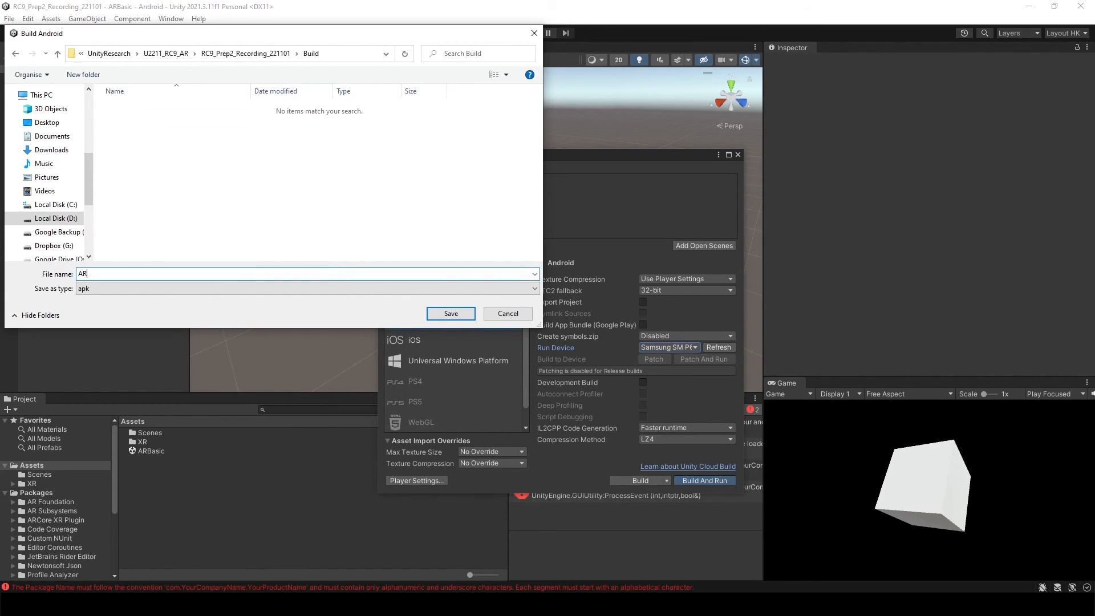
pyautogui.write('is')
pyautogui.press('BackSpace')
pyautogui.press('BackSpace')
pyautogui.write('sic')
pyautogui.click(441, 311)
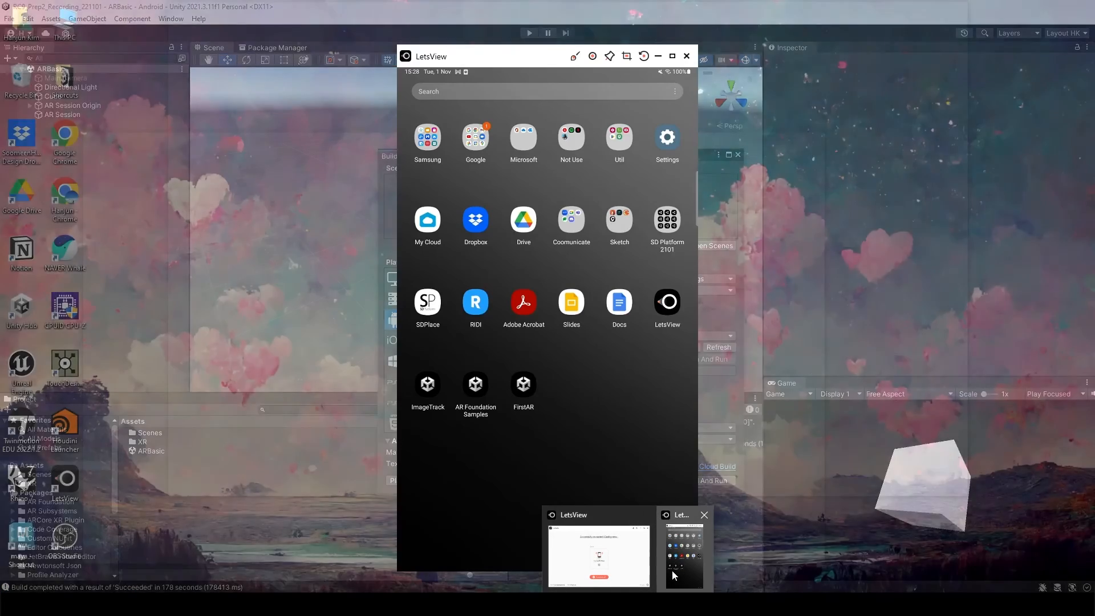
# Step: Switch to the LetsView window to view the mirrored tablet's app screen
pyautogui.click(672, 570)
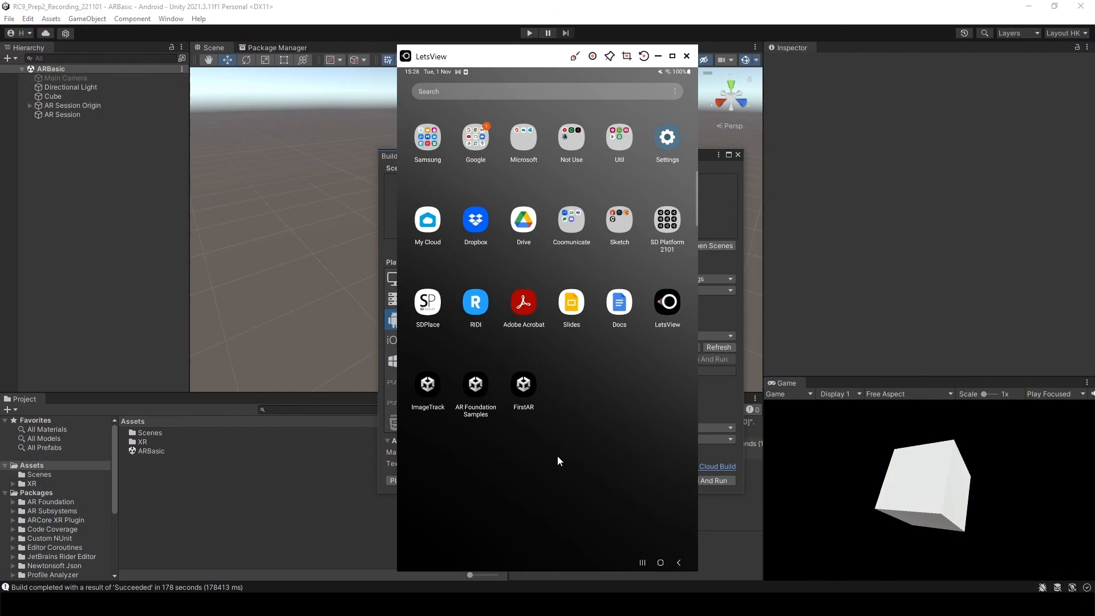